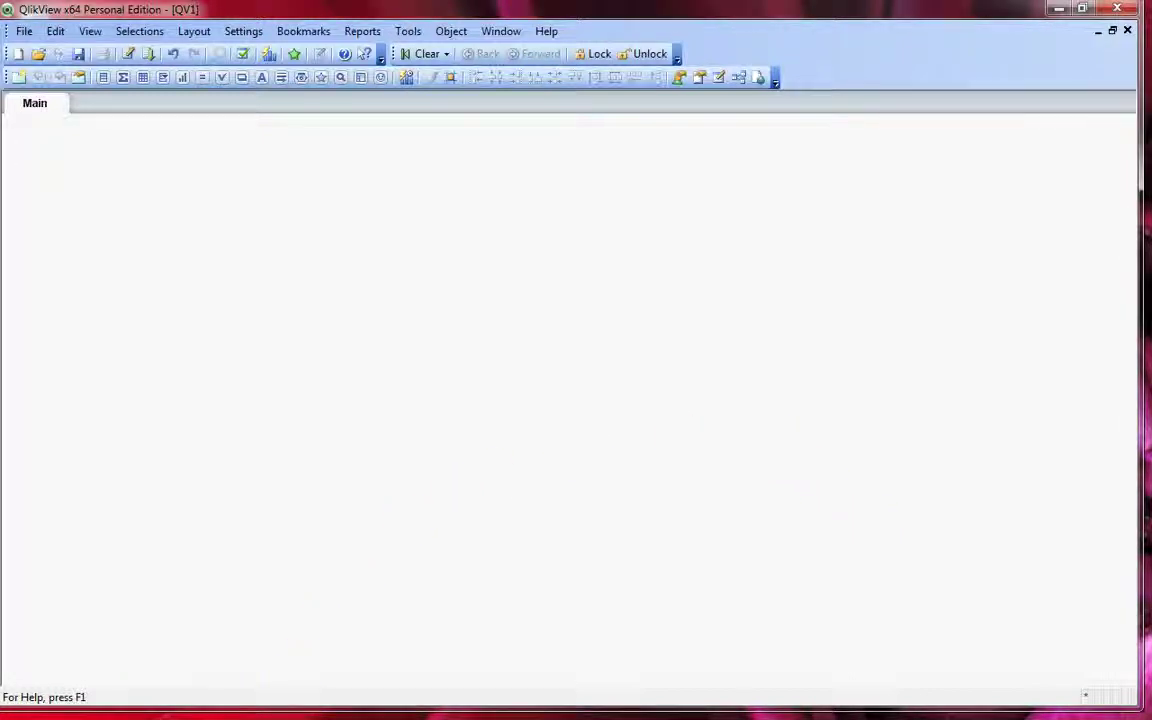
- In the Support Files folder, rename the Map file to Map.zip
{"action": "left_click", "coordinate": [120, 719]}
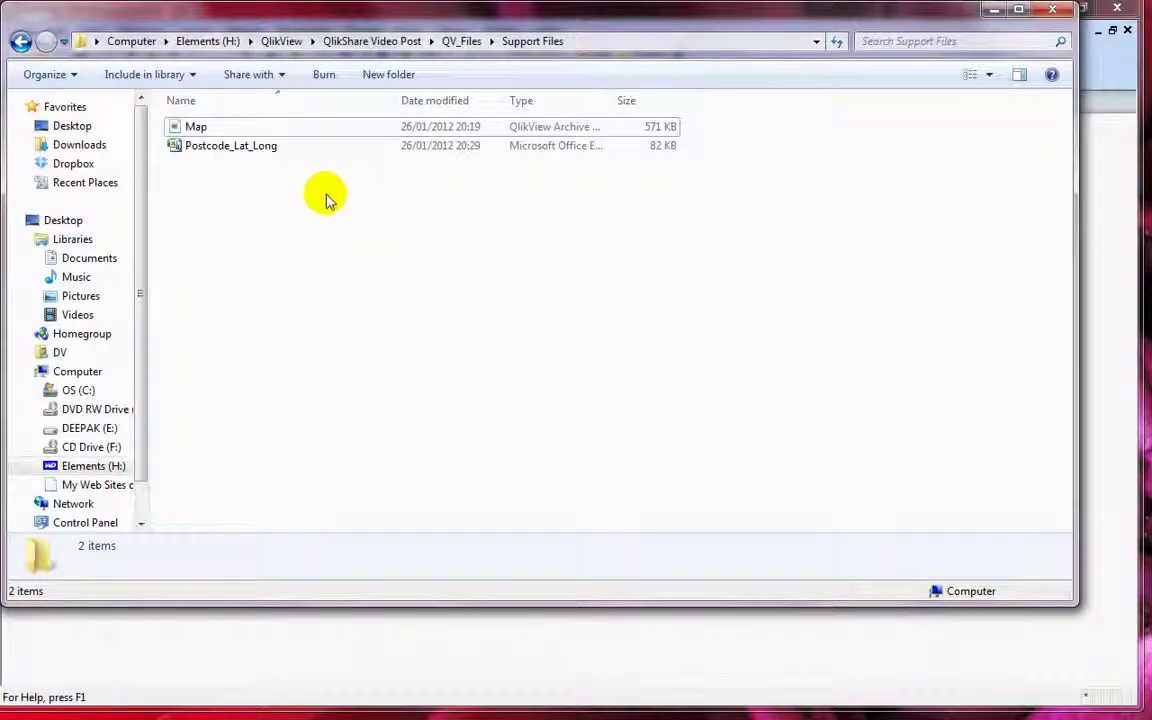
{"action": "left_click", "coordinate": [226, 134]}
{"action": "left_click", "coordinate": [190, 231]}
{"action": "left_click", "coordinate": [215, 128]}
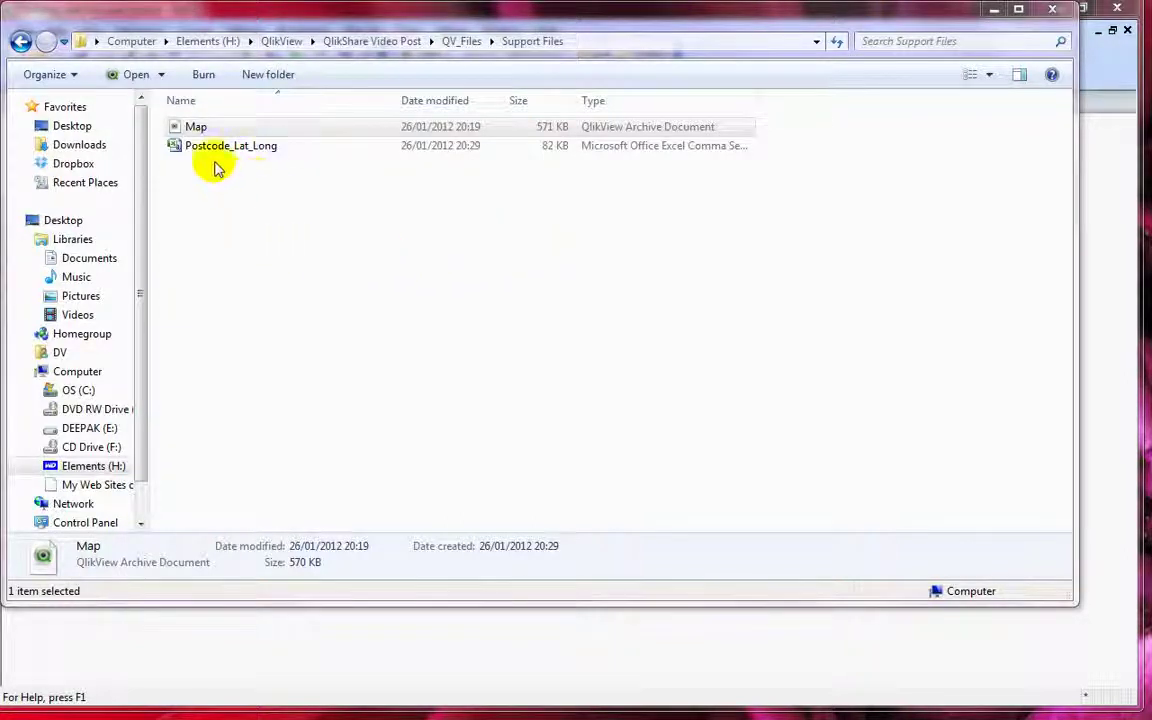
{"action": "left_click", "coordinate": [205, 131]}
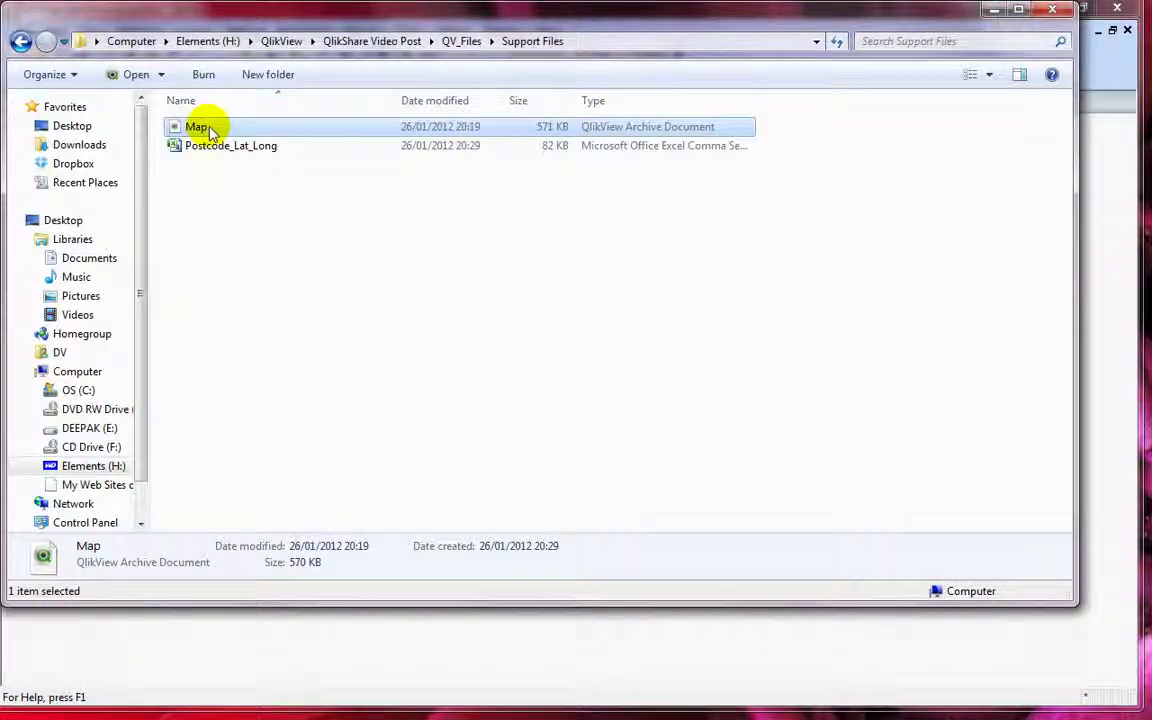
{"action": "left_click", "coordinate": [222, 194]}
{"action": "left_click", "coordinate": [197, 128]}
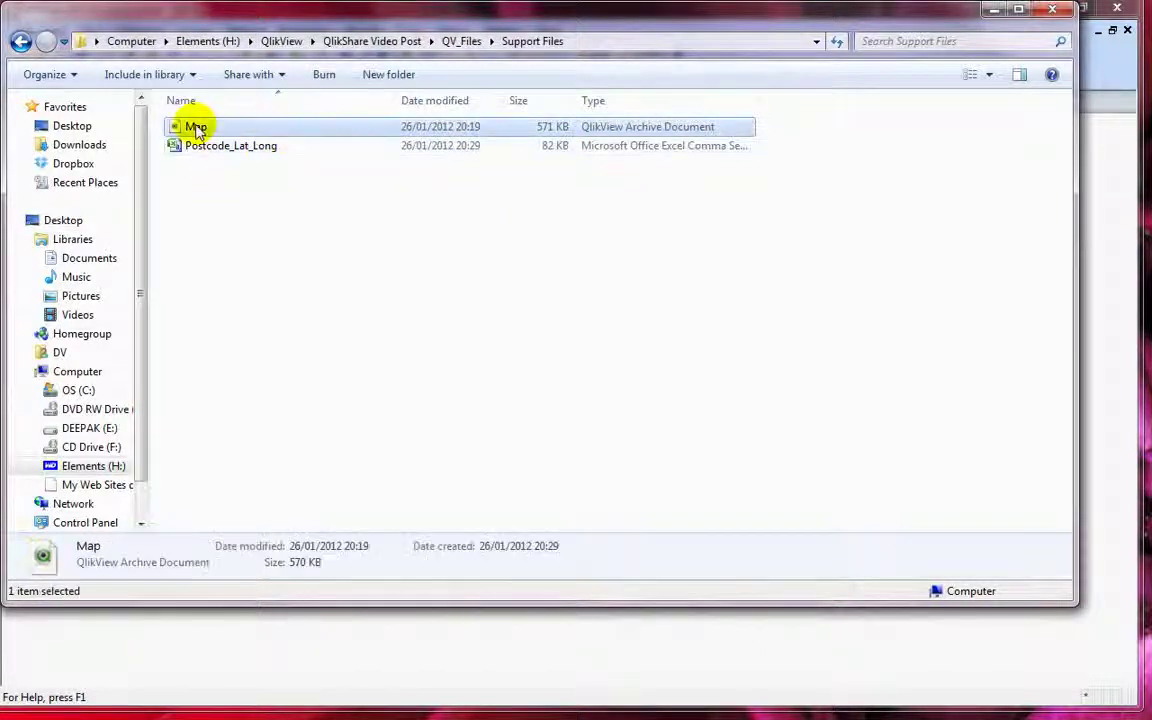
{"action": "left_click", "coordinate": [200, 127]}
{"action": "left_click", "coordinate": [213, 128]}
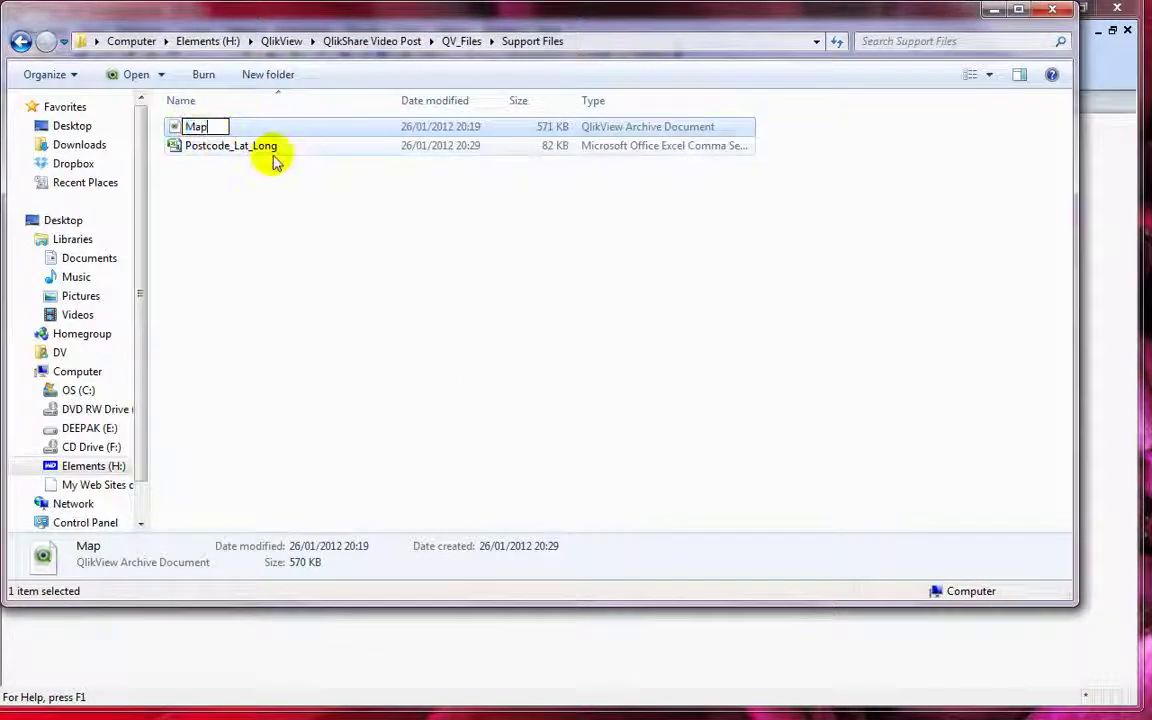
{"action": "type", "text": ".zip"}
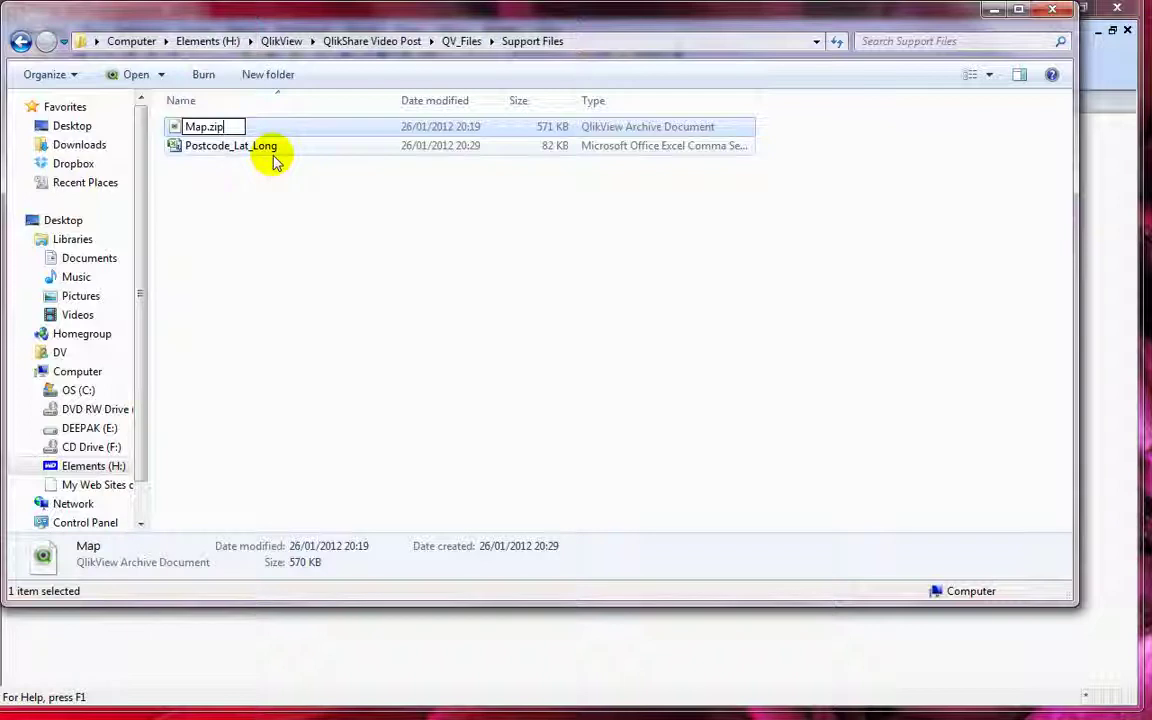
{"action": "key", "text": "Return"}
- Rename Map.zip back to Map
{"action": "left_click", "coordinate": [265, 230]}
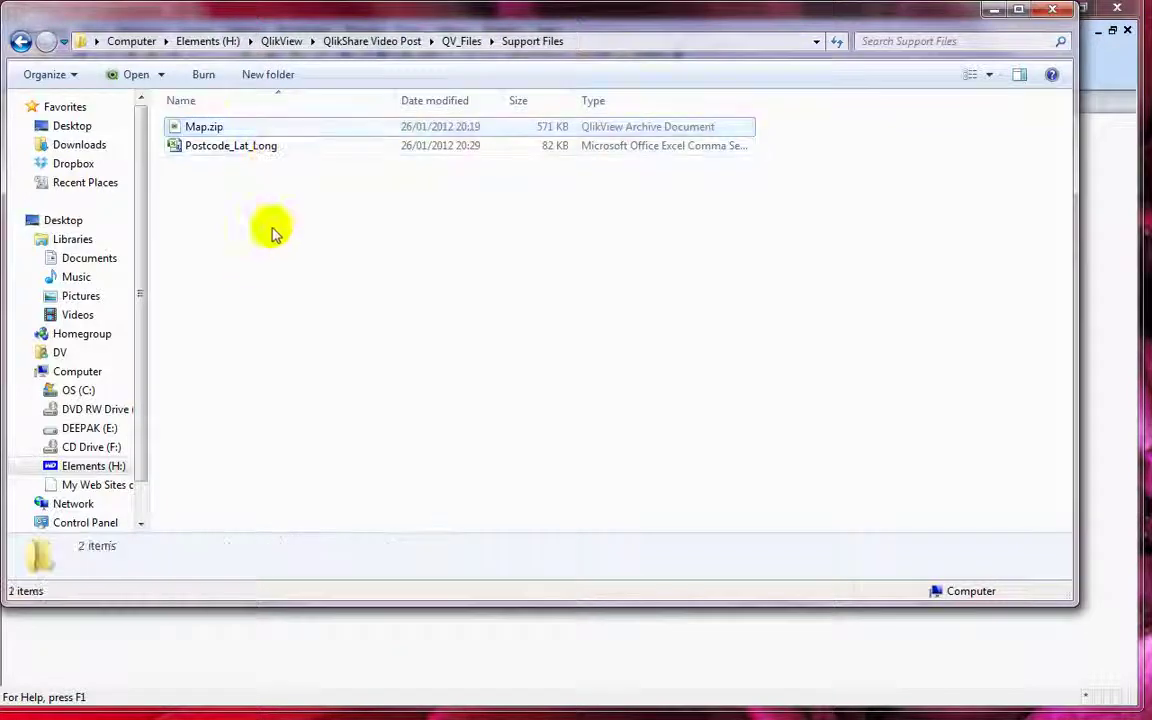
{"action": "left_click", "coordinate": [213, 127]}
{"action": "left_click", "coordinate": [213, 127]}
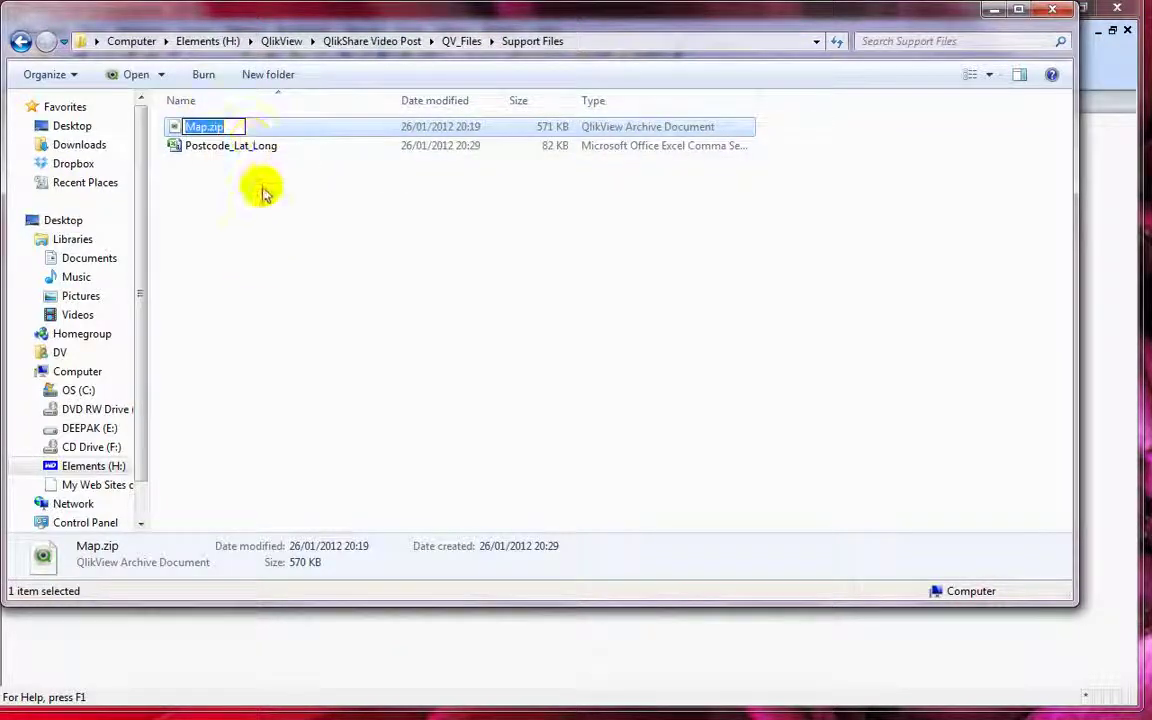
{"action": "left_click", "coordinate": [228, 126]}
{"action": "key", "text": "BackSpace"}
{"action": "key", "text": "BackSpace"}
{"action": "key", "text": "BackSpace"}
{"action": "key", "text": "BackSpace"}
{"action": "key", "text": "Return"}
{"action": "left_click", "coordinate": [279, 265]}
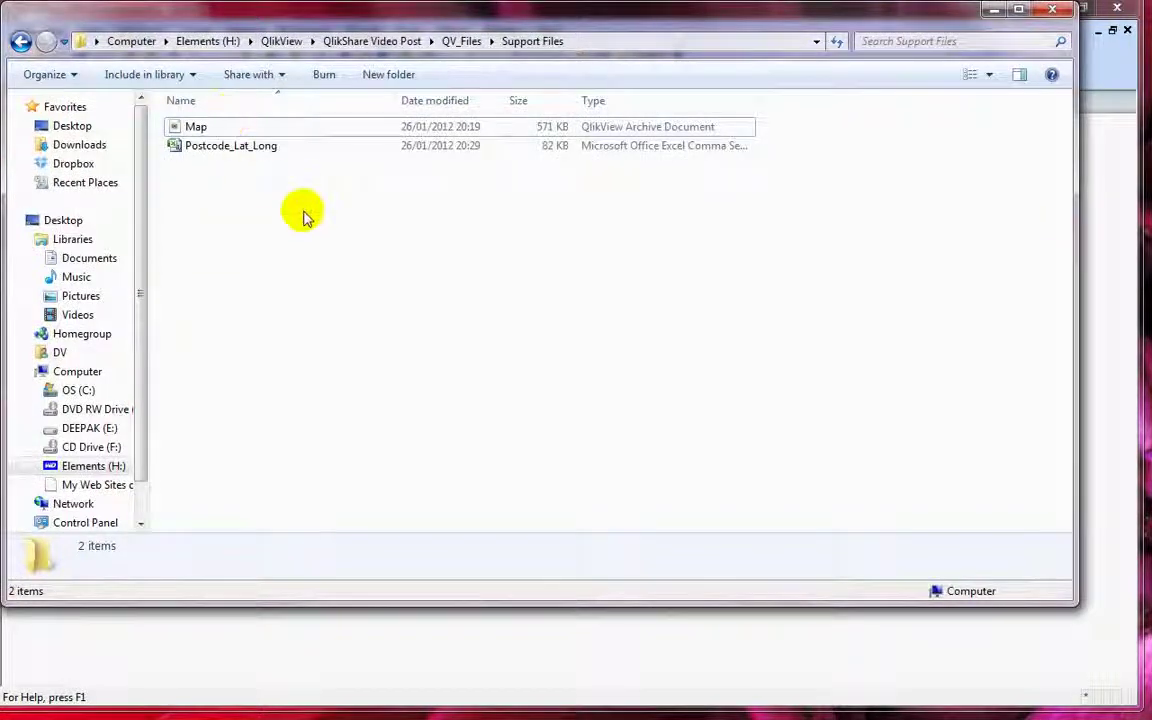
- In Folder Options, untick Hide extensions for known file types and apply
{"action": "key", "text": "alt+t"}
{"action": "left_click", "coordinate": [159, 154]}
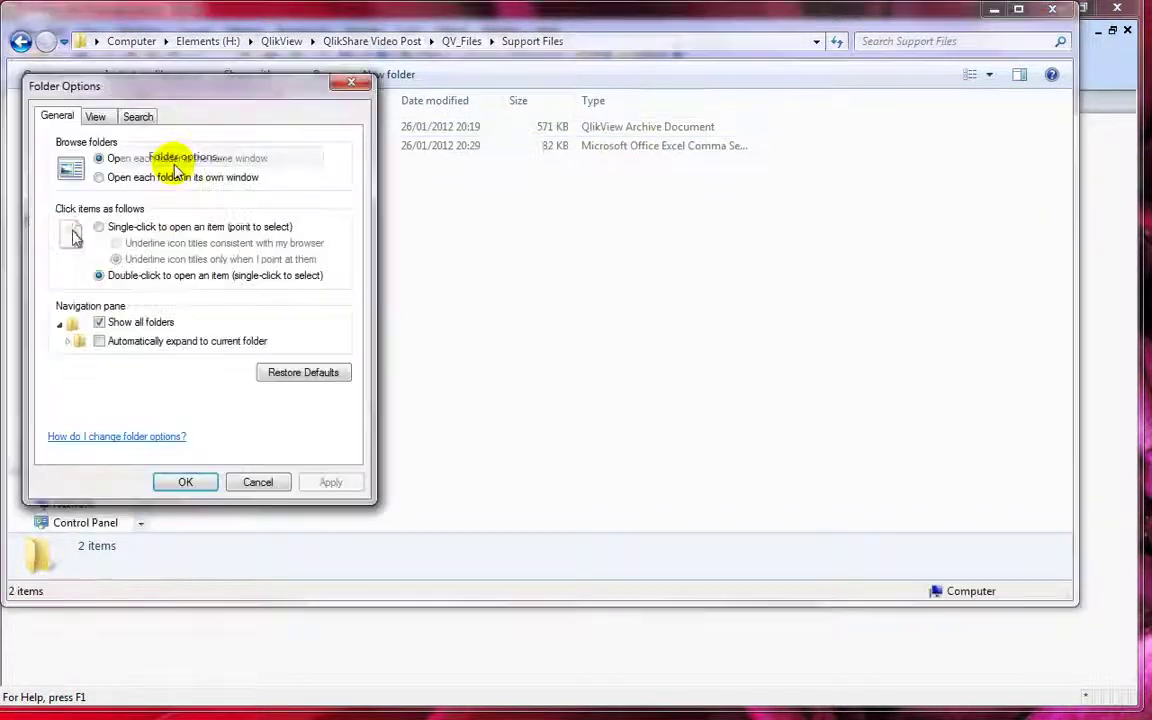
{"action": "left_click", "coordinate": [95, 116]}
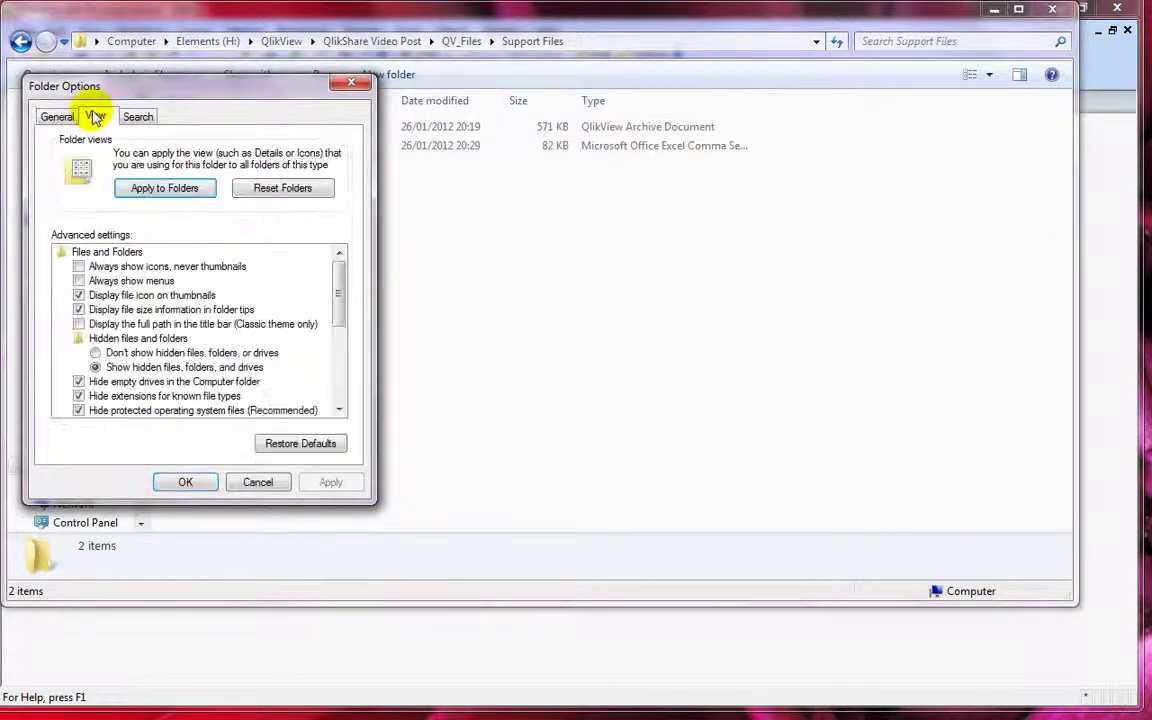
{"action": "left_click", "coordinate": [115, 398]}
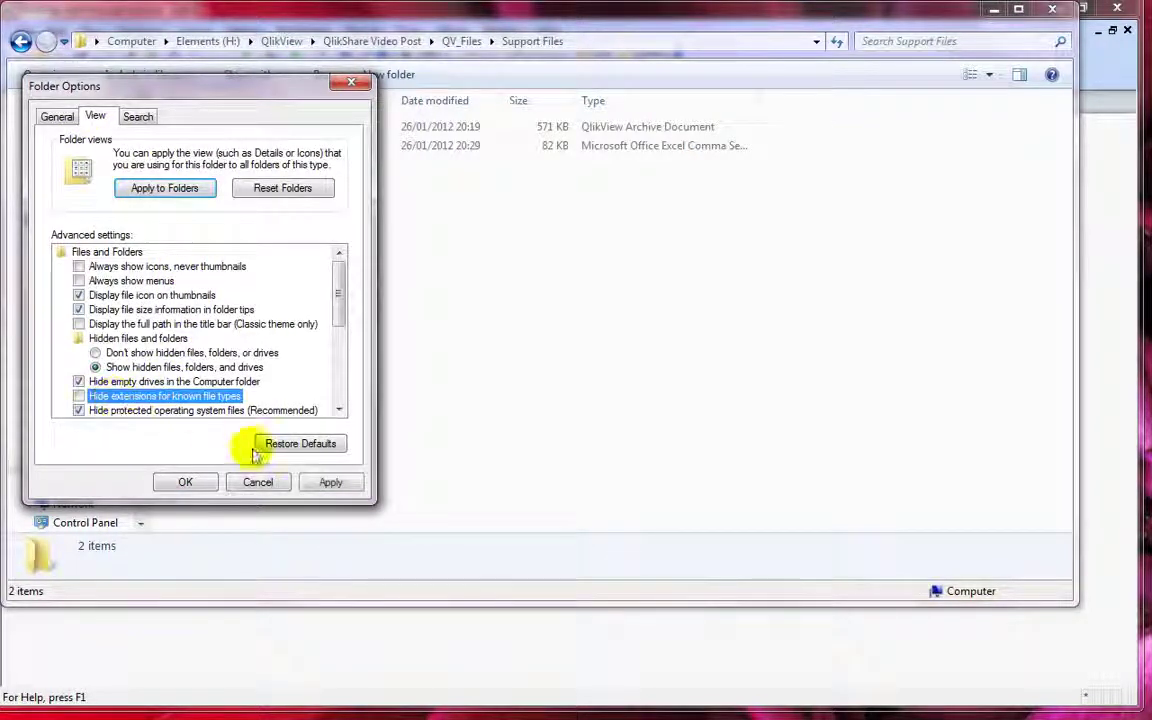
{"action": "left_click", "coordinate": [318, 482]}
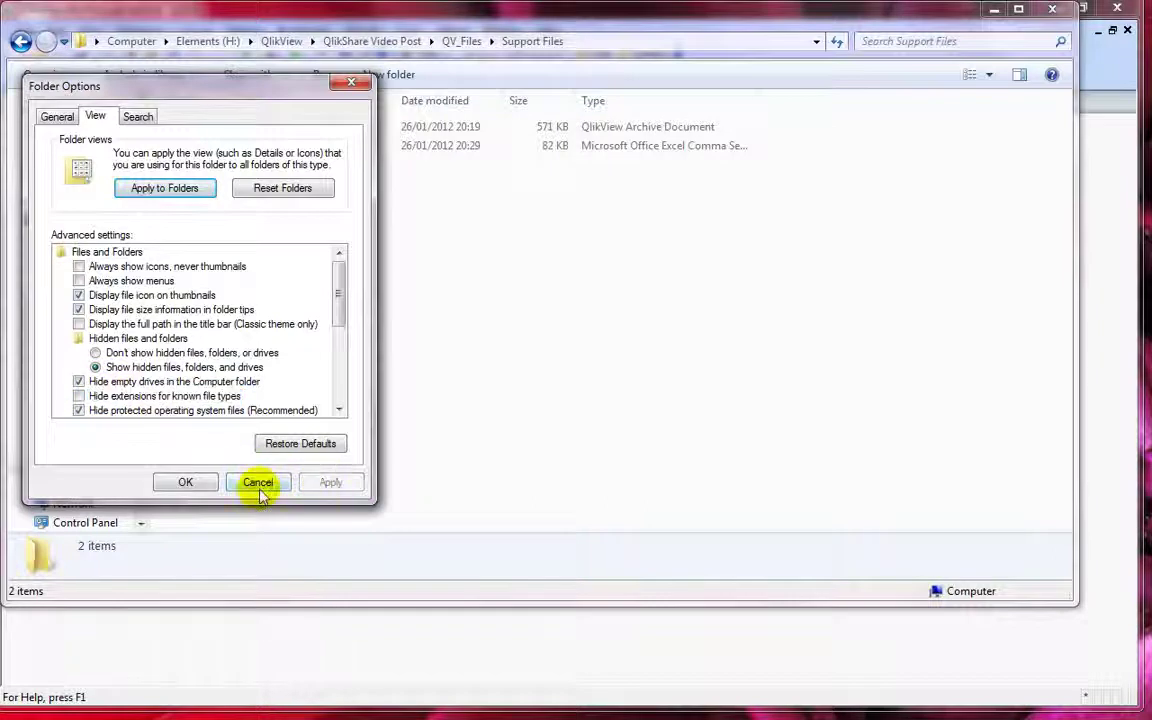
{"action": "left_click", "coordinate": [188, 482]}
- Rename Map.qar to Map.zip and accept the extension change
{"action": "left_click", "coordinate": [252, 128]}
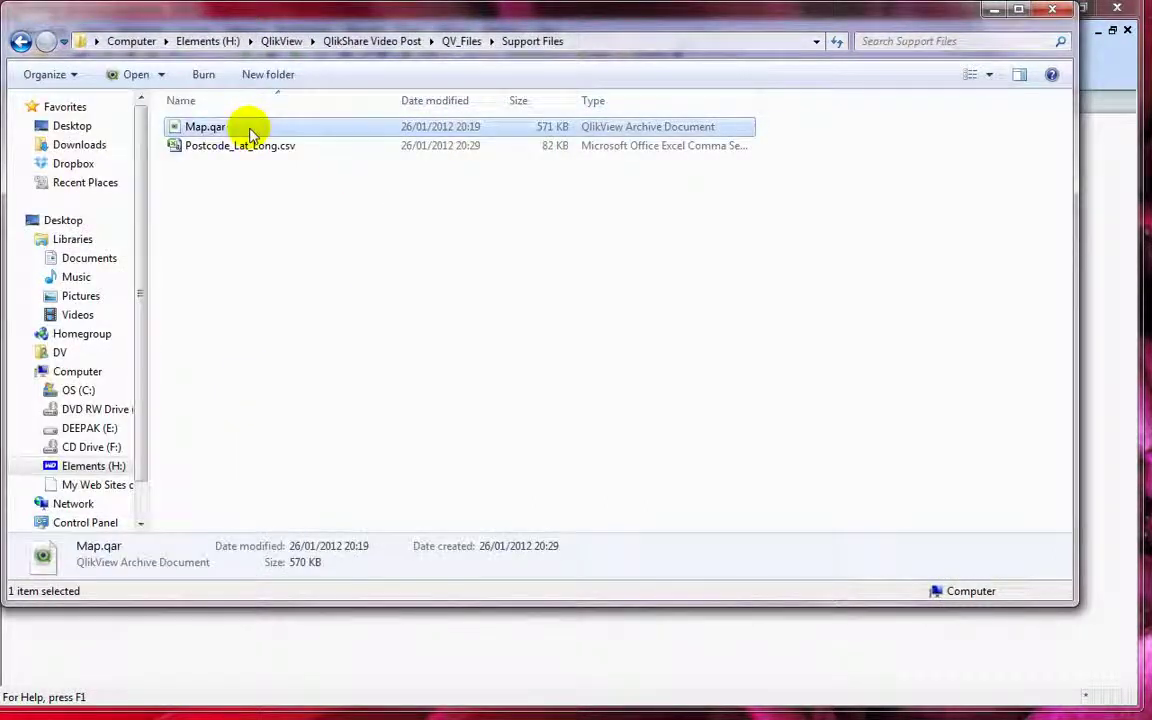
{"action": "key", "text": "F2"}
{"action": "key", "text": "End"}
{"action": "key", "text": "BackSpace"}
{"action": "key", "text": "BackSpace"}
{"action": "key", "text": "BackSpace"}
{"action": "type", "text": "zip"}
{"action": "key", "text": "Return"}
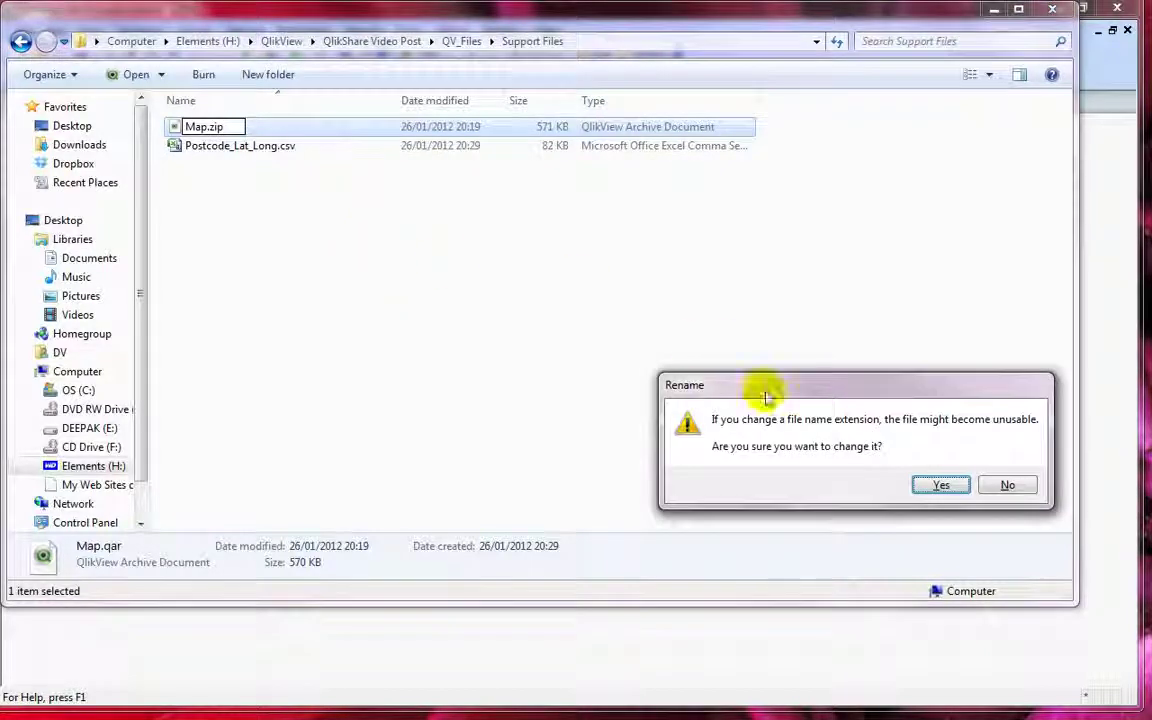
{"action": "left_click", "coordinate": [941, 484]}
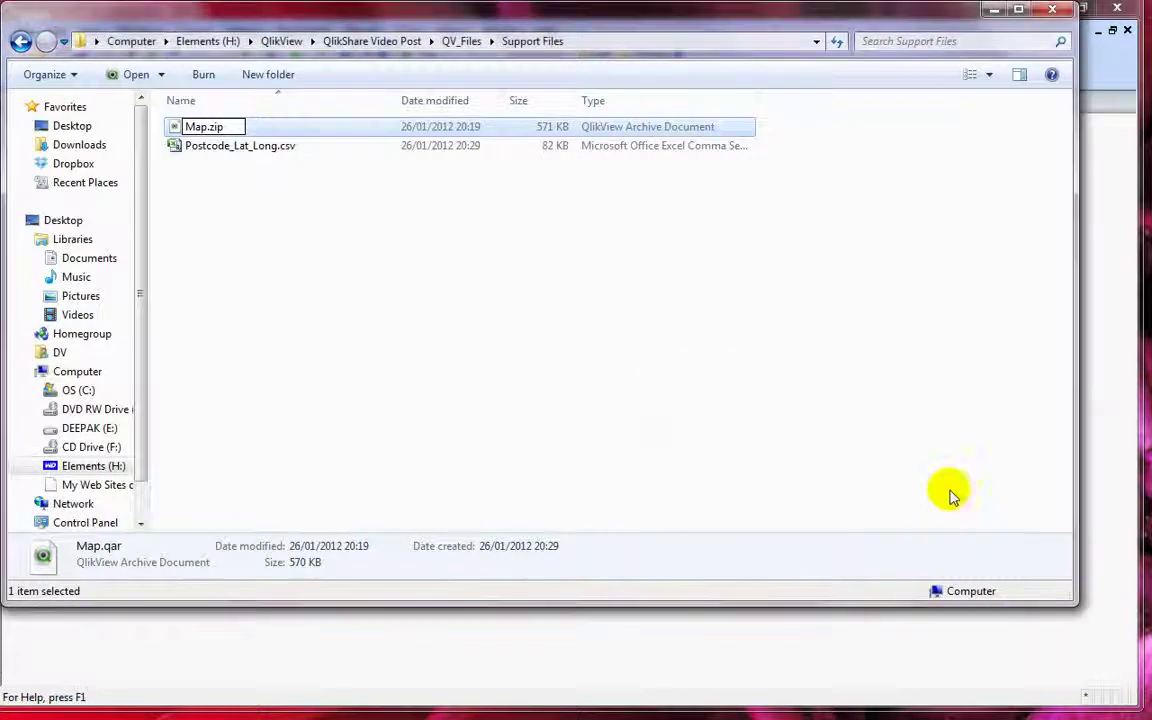
- Open Map.zip in WinRAR and browse the Map folder's Icon.PNG, Properties.qvpp and Script.js
{"action": "double_click", "coordinate": [205, 125]}
{"action": "left_click_drag", "start_coordinate": [346, 103], "coordinate": [309, 74]}
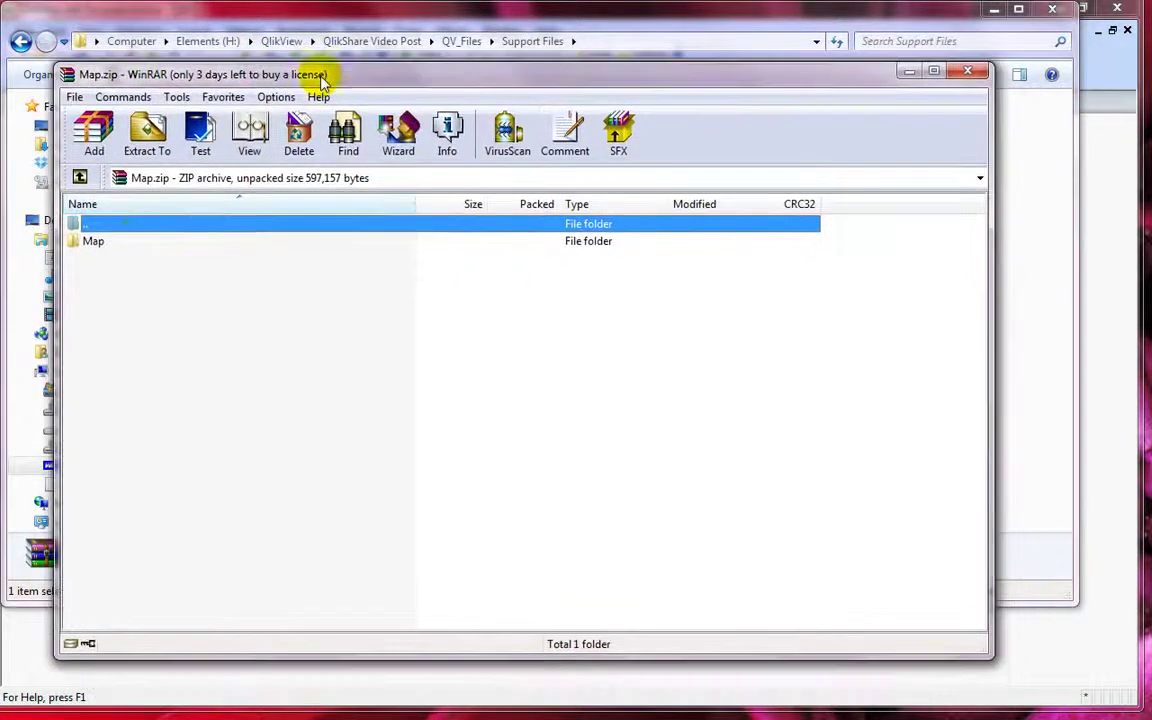
{"action": "double_click", "coordinate": [90, 243]}
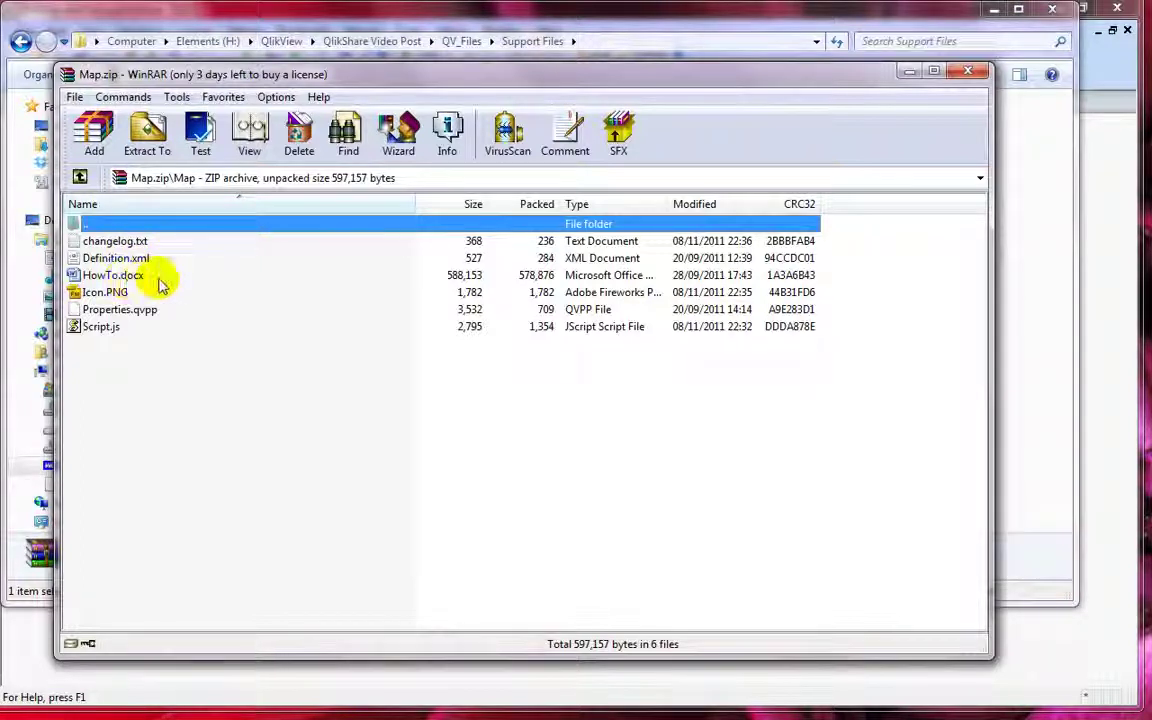
{"action": "left_click", "coordinate": [96, 292]}
{"action": "left_click", "coordinate": [102, 309]}
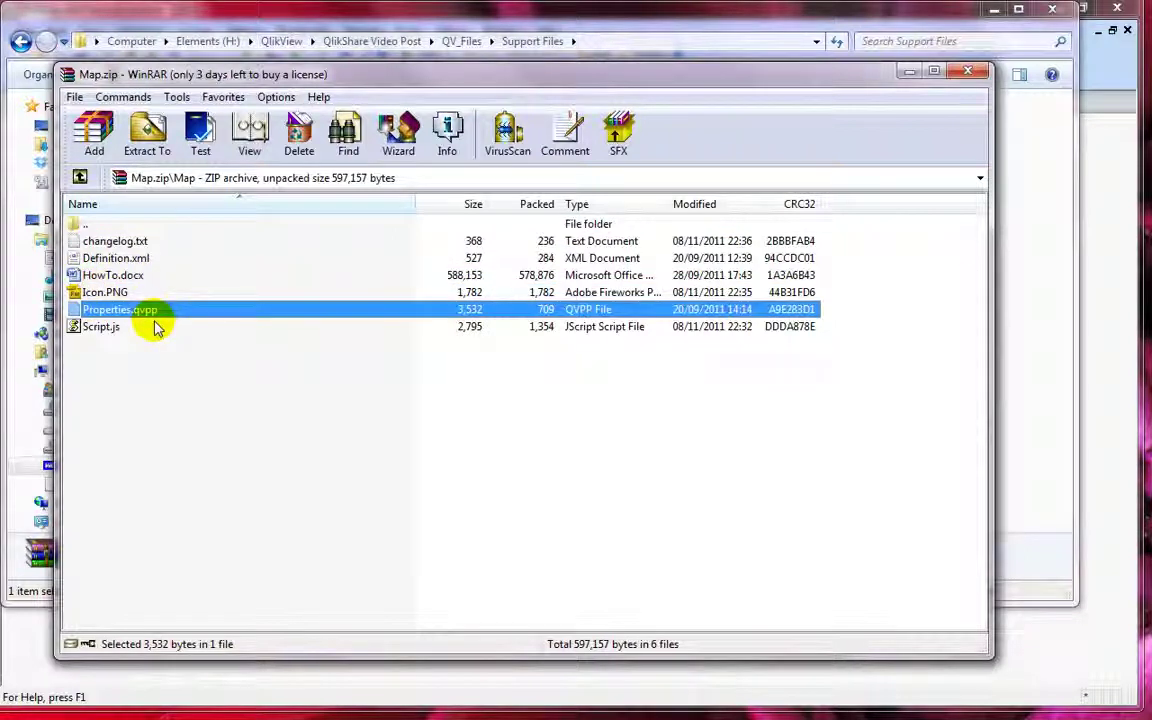
{"action": "left_click", "coordinate": [130, 328]}
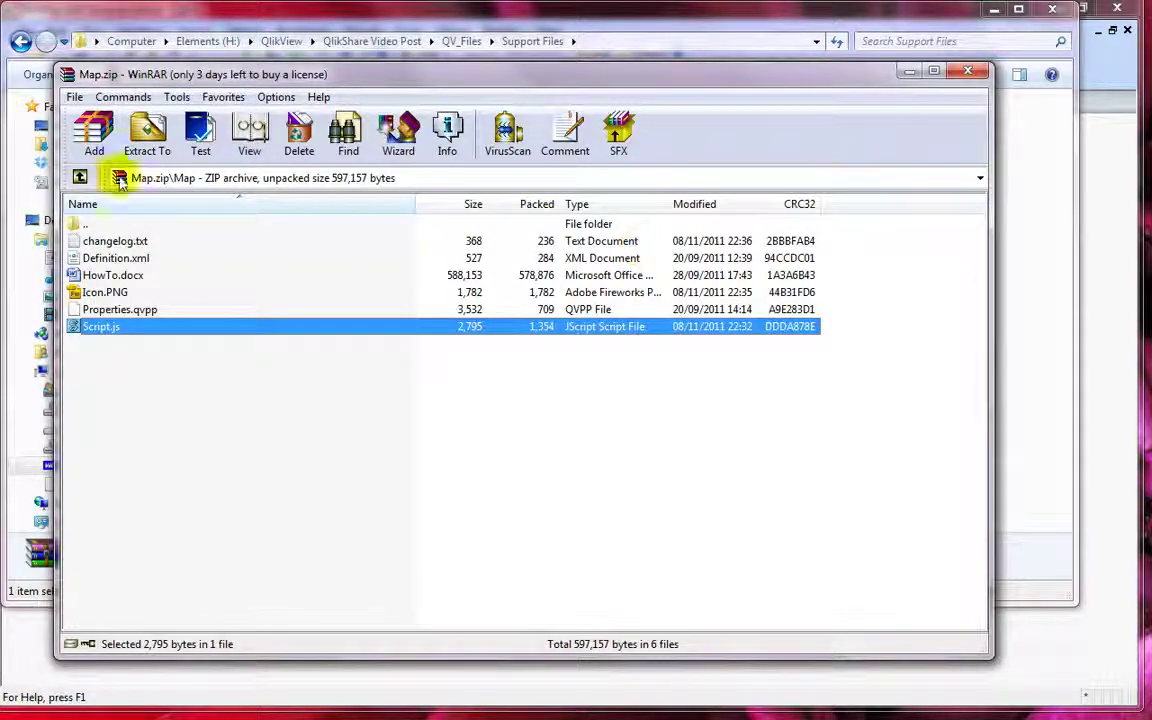
- Return to the archive's top level, then switch back to Explorer
{"action": "left_click", "coordinate": [80, 178]}
{"action": "right_click", "coordinate": [92, 245]}
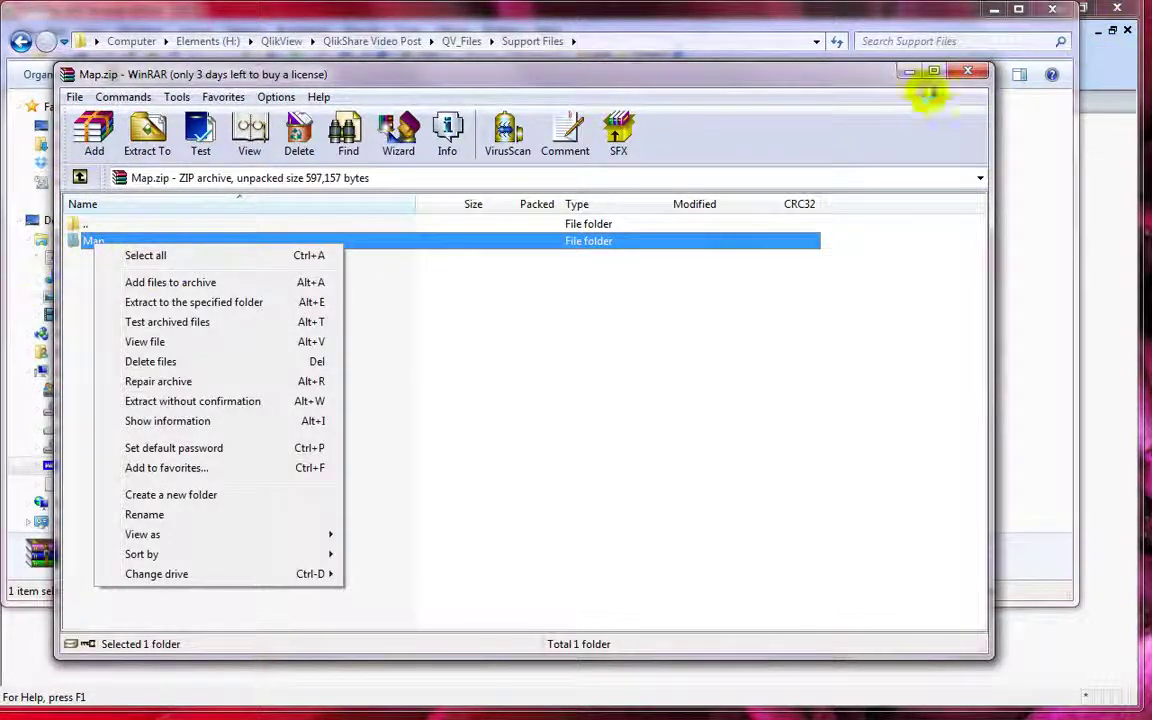
{"action": "left_click", "coordinate": [1010, 158]}
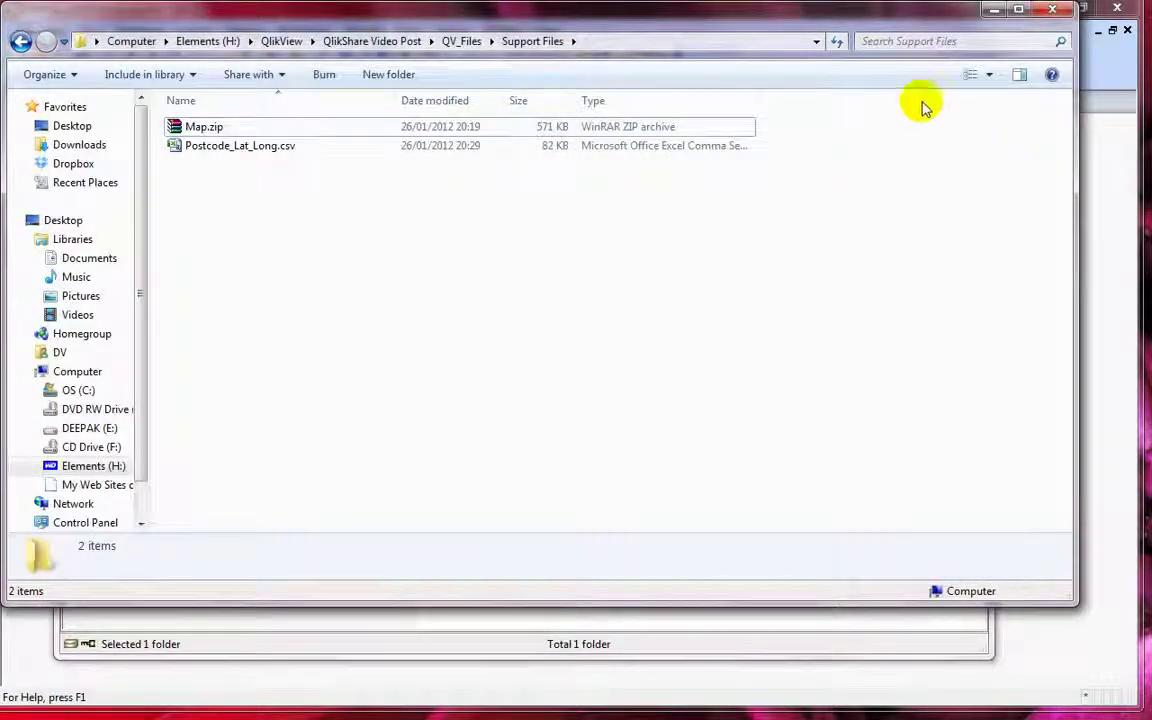
- Navigate from C: through Users, AppData\Local\QlikTech\QlikView to Extensions\Objects
{"action": "left_click", "coordinate": [80, 392]}
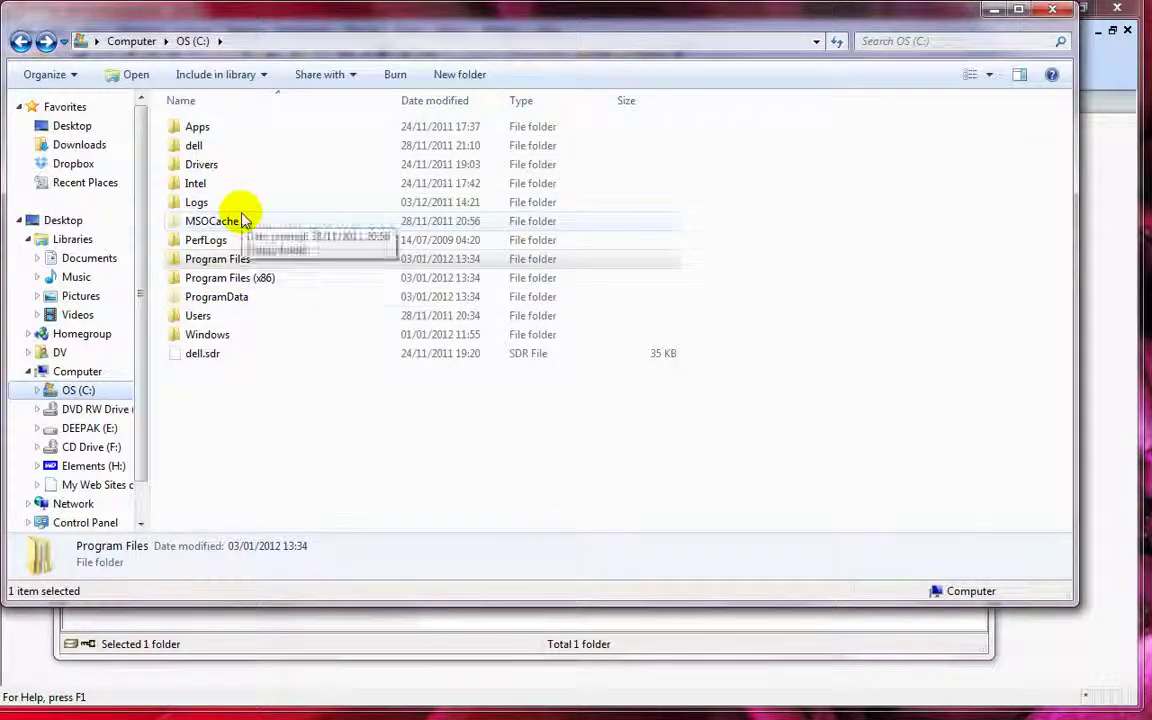
{"action": "double_click", "coordinate": [226, 315]}
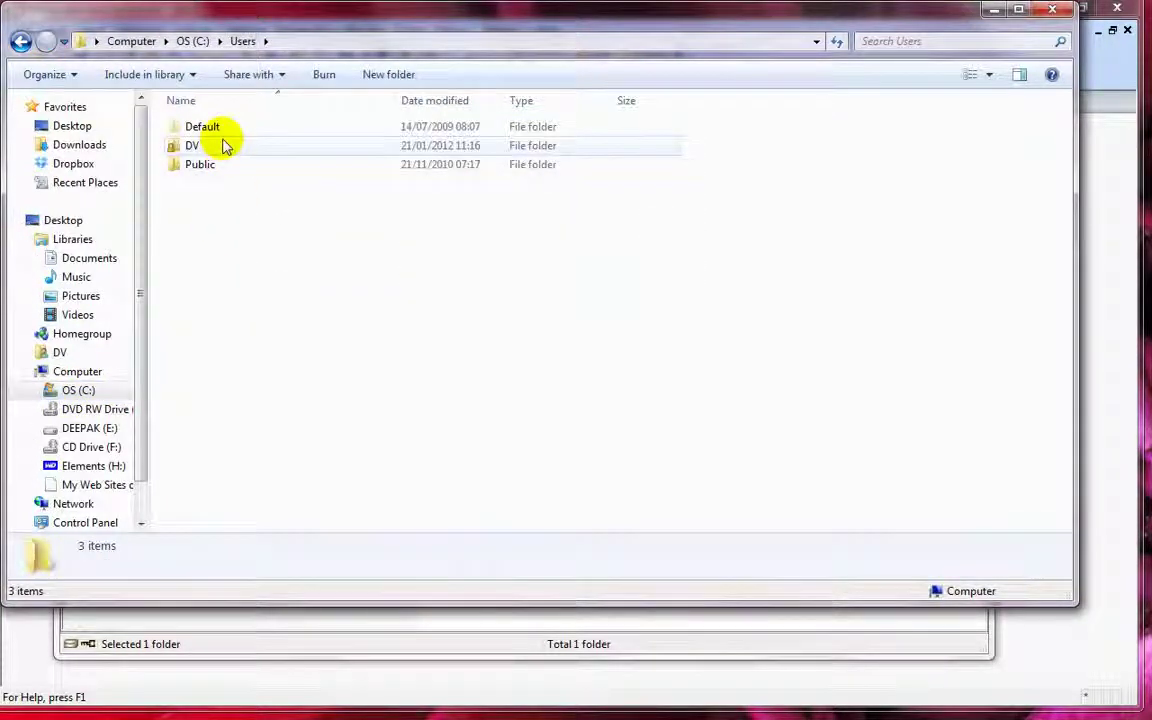
{"action": "double_click", "coordinate": [224, 146]}
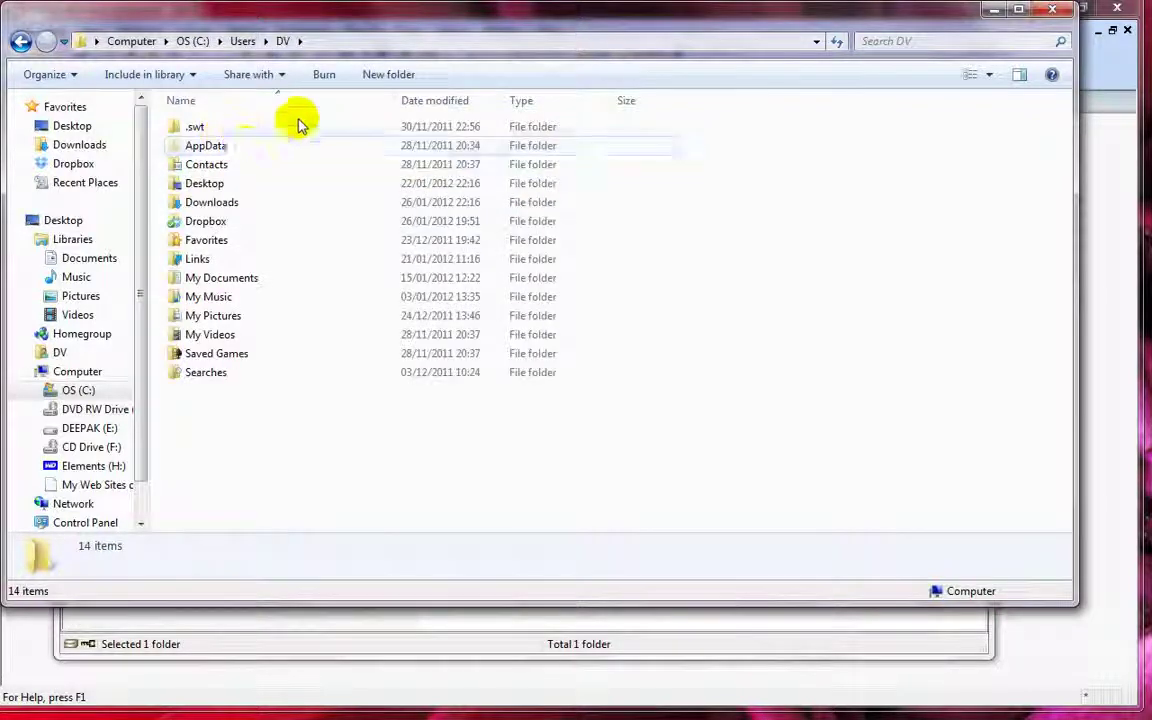
{"action": "double_click", "coordinate": [247, 150]}
{"action": "double_click", "coordinate": [248, 131]}
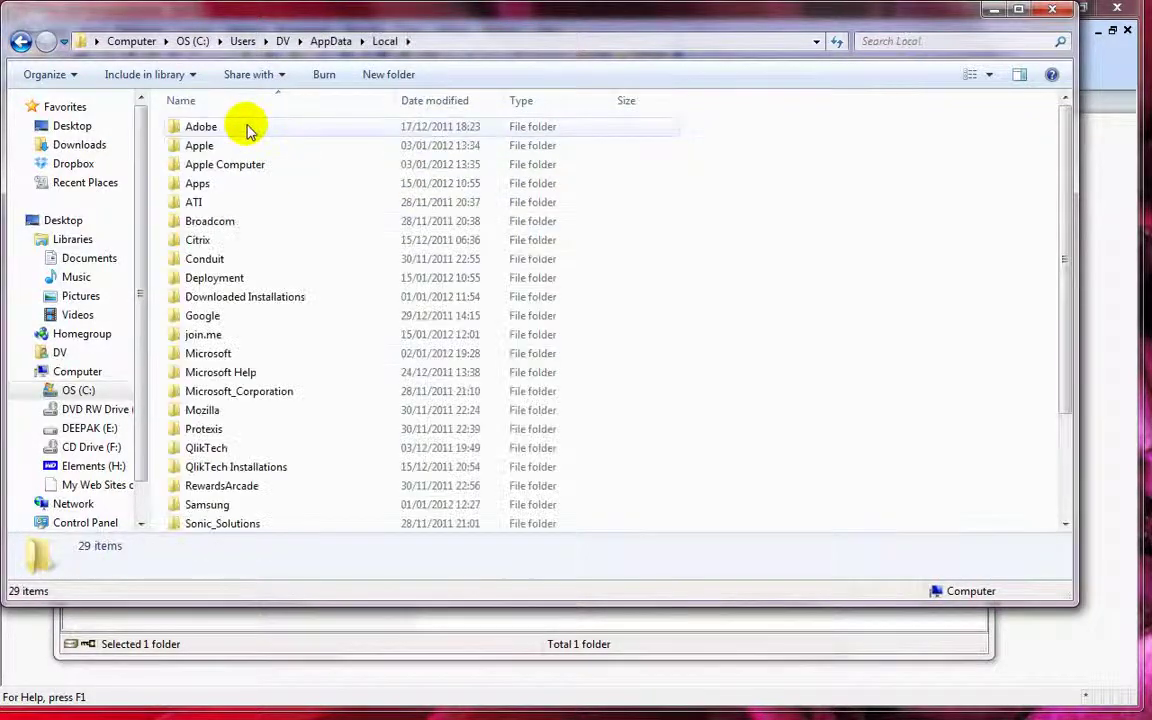
{"action": "double_click", "coordinate": [246, 452]}
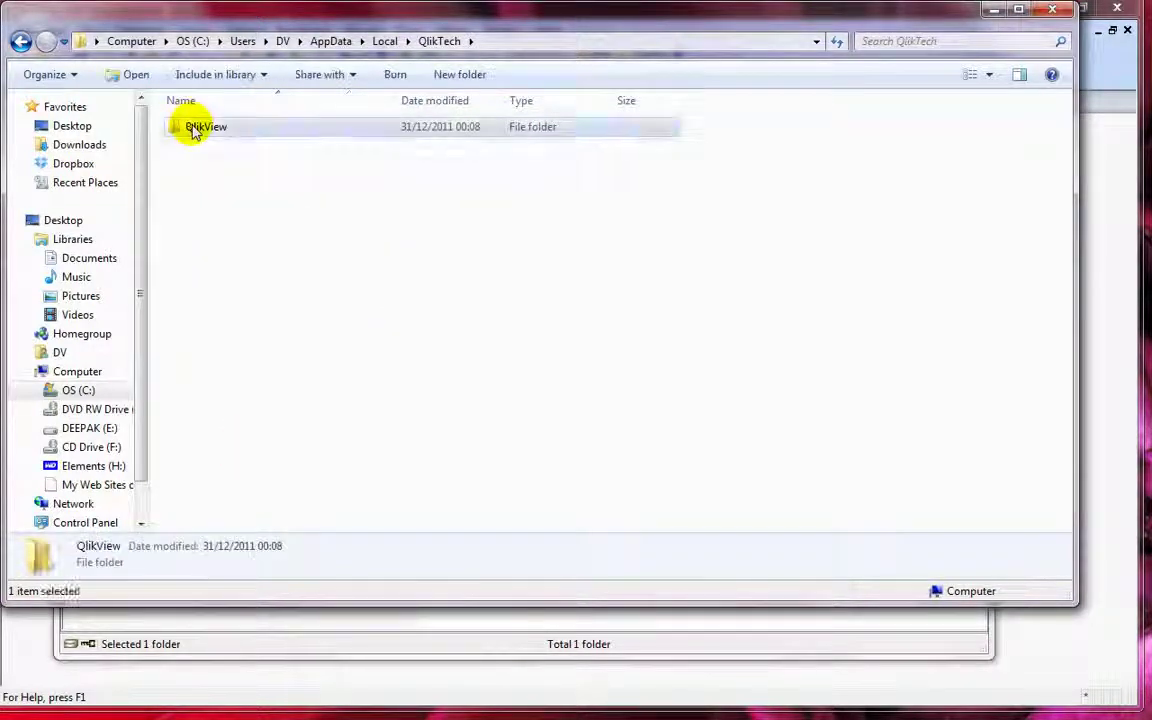
{"action": "double_click", "coordinate": [195, 130]}
{"action": "double_click", "coordinate": [222, 148]}
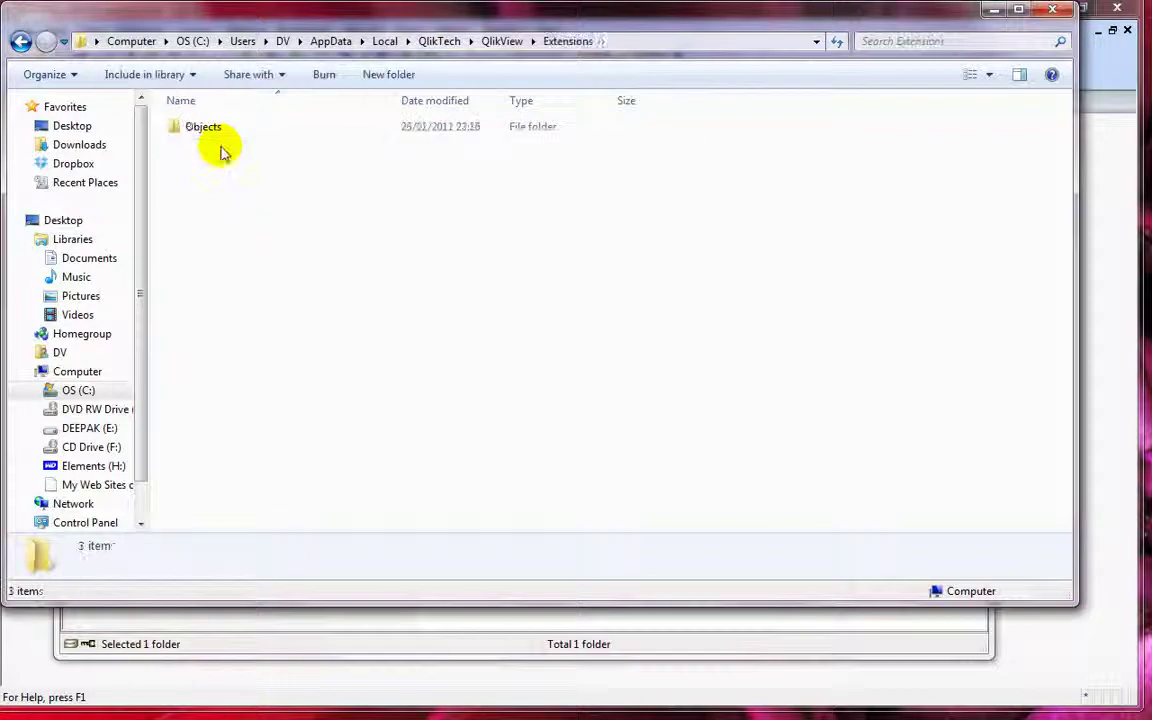
{"action": "double_click", "coordinate": [206, 122]}
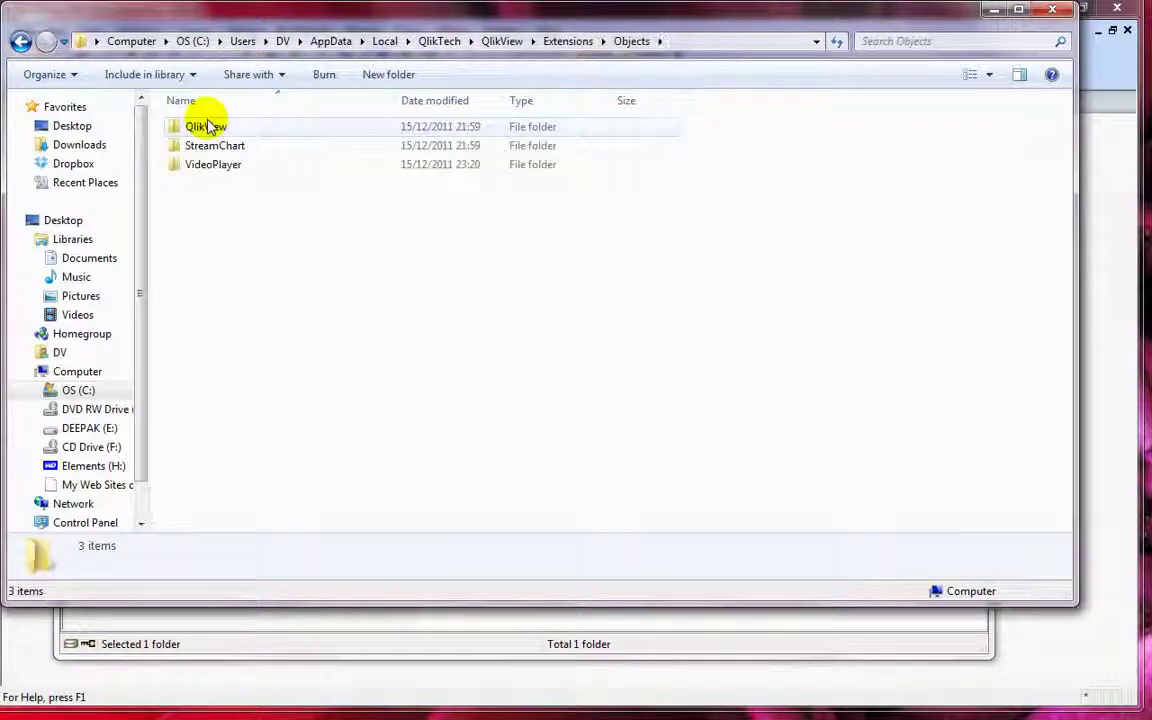
{"action": "left_click", "coordinate": [20, 41]}
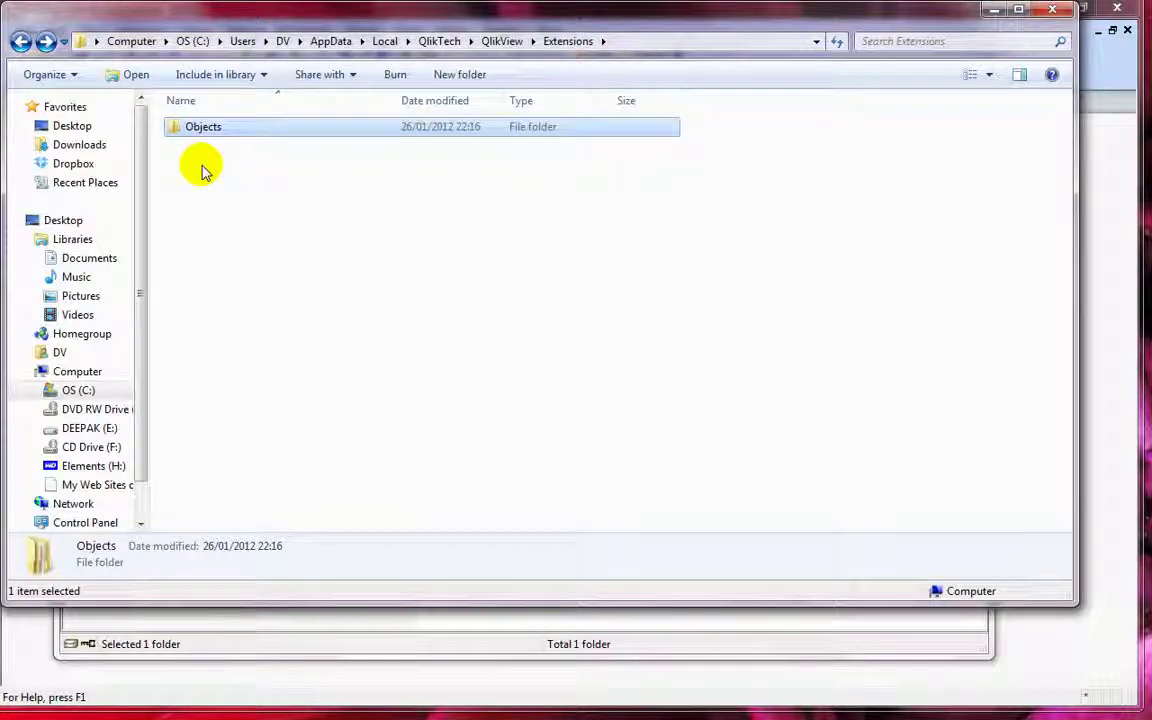
{"action": "double_click", "coordinate": [201, 127]}
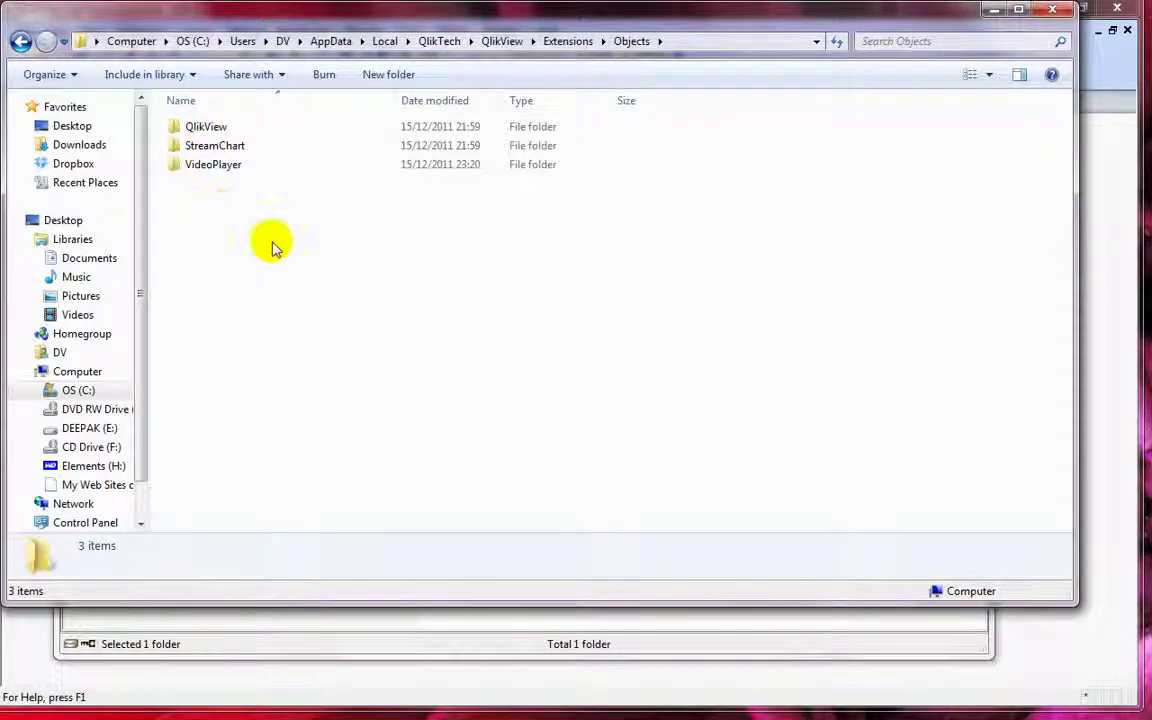
- Drag the Map folder from WinRAR into Objects and close WinRAR
{"action": "left_click", "coordinate": [280, 628]}
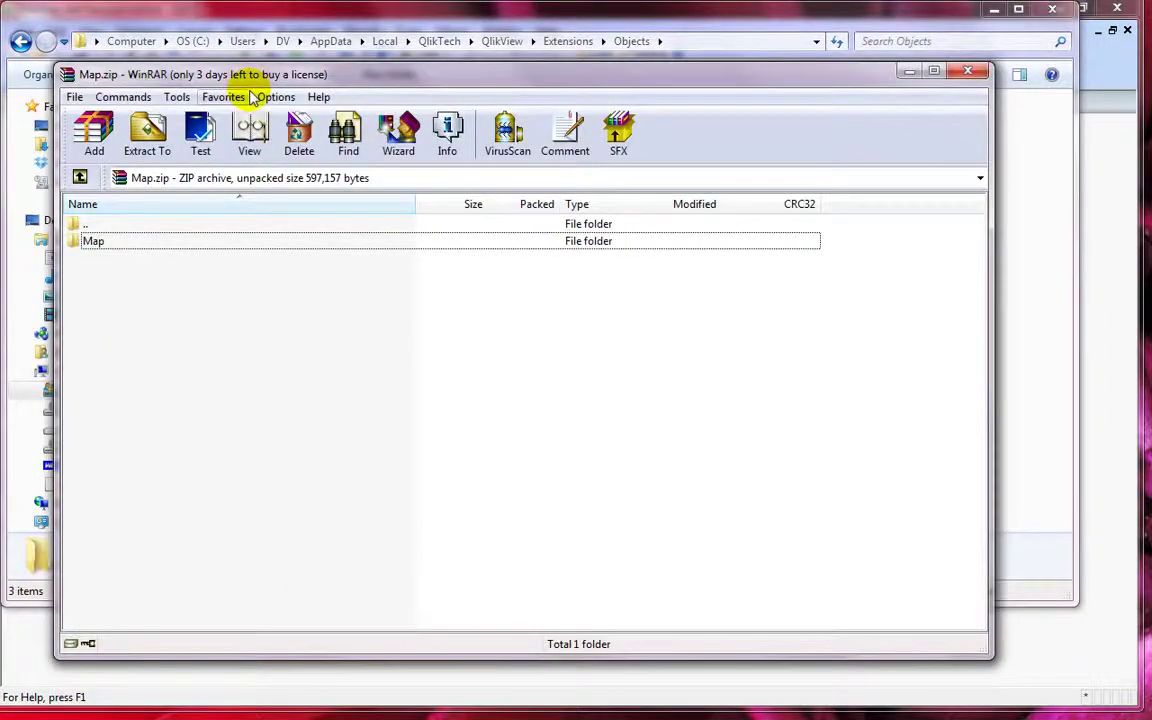
{"action": "left_click_drag", "start_coordinate": [262, 54], "coordinate": [506, 42]}
{"action": "left_click_drag", "start_coordinate": [350, 206], "coordinate": [206, 226]}
{"action": "left_click", "coordinate": [314, 200]}
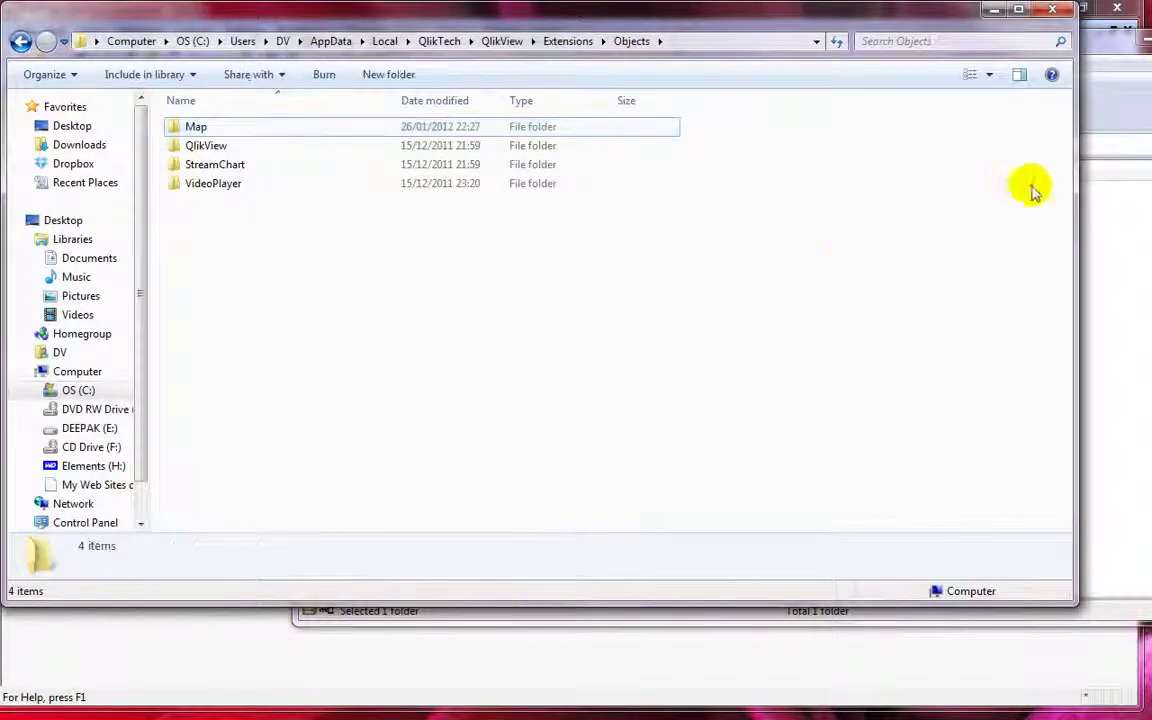
{"action": "left_click", "coordinate": [1126, 185]}
{"action": "key", "text": "Escape"}
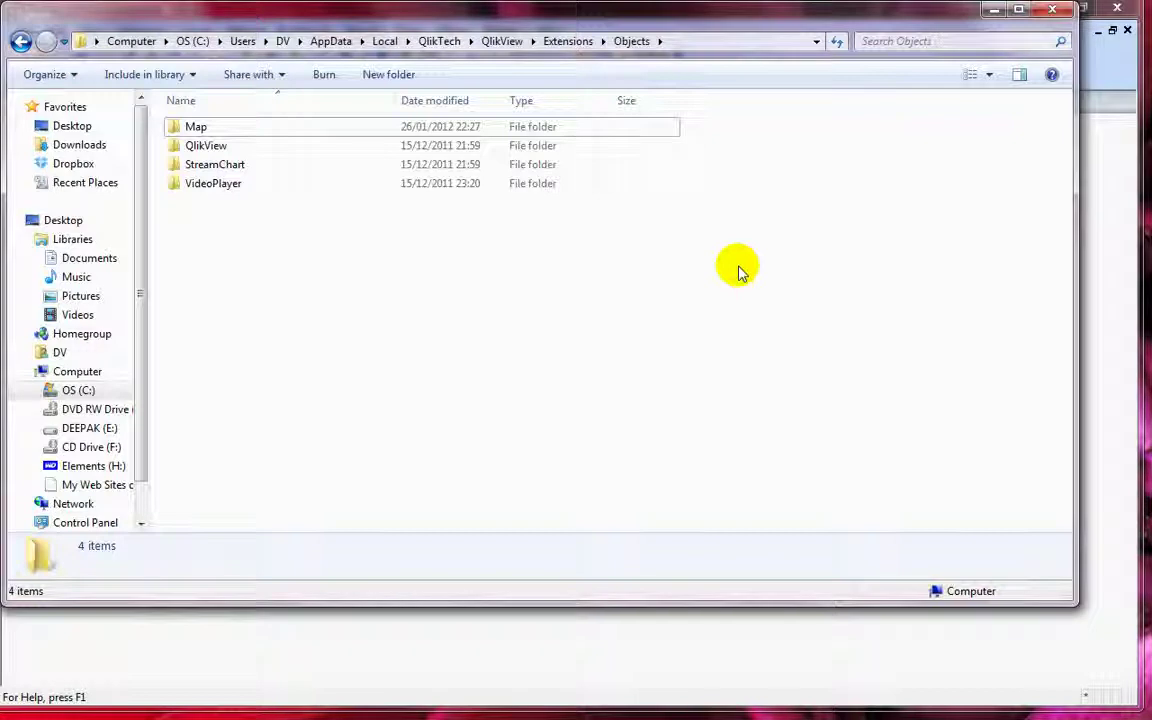
- Delete the Map folder from the Objects folder
{"action": "left_click", "coordinate": [305, 129]}
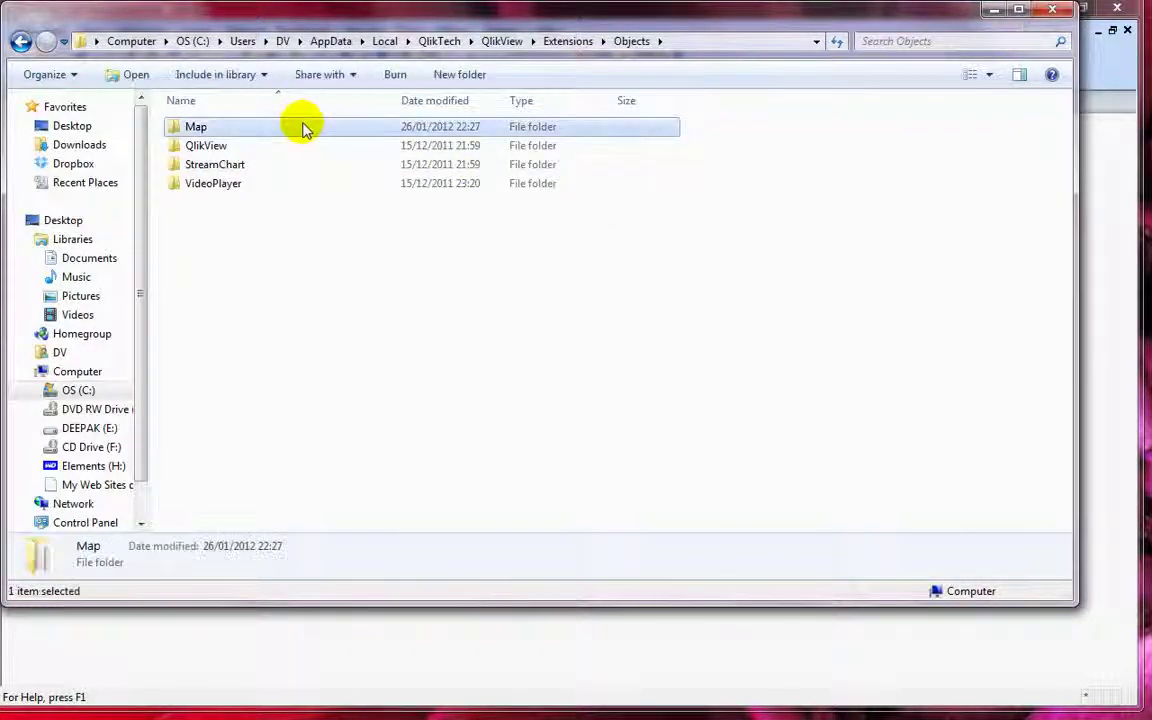
{"action": "key", "text": "Delete"}
{"action": "key", "text": "Return"}
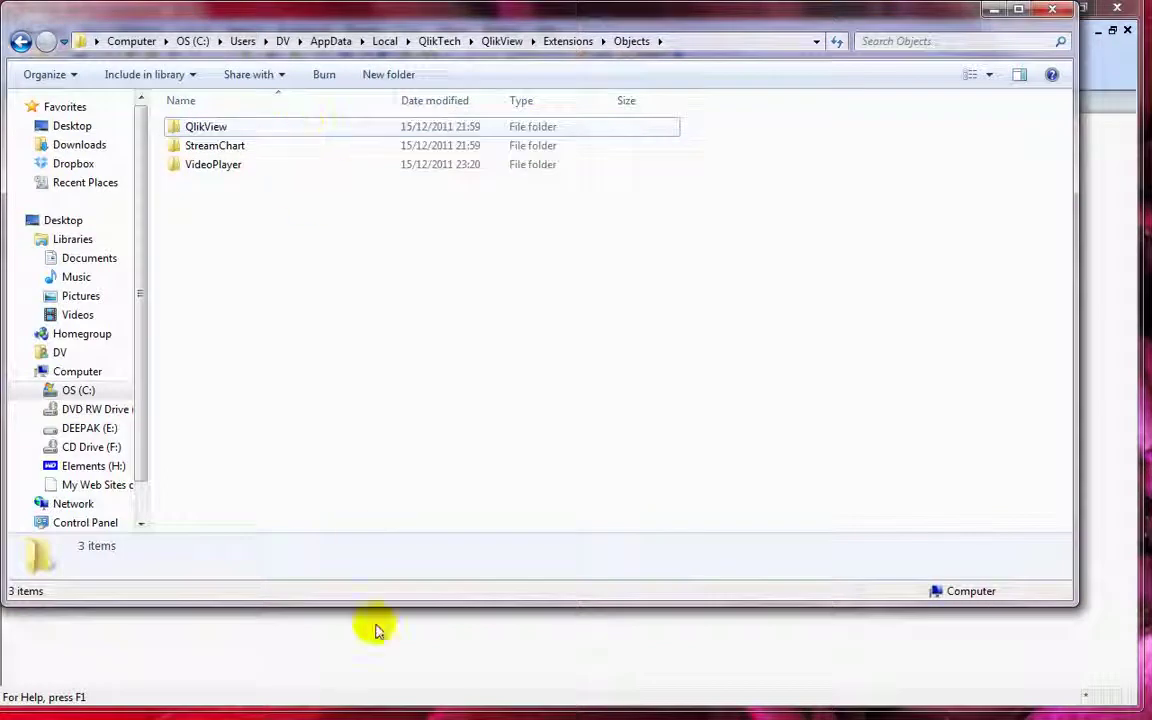
- Minimize the Objects folder window to get back to Support Files
{"action": "left_click", "coordinate": [385, 670]}
{"action": "key", "text": "alt+Tab"}
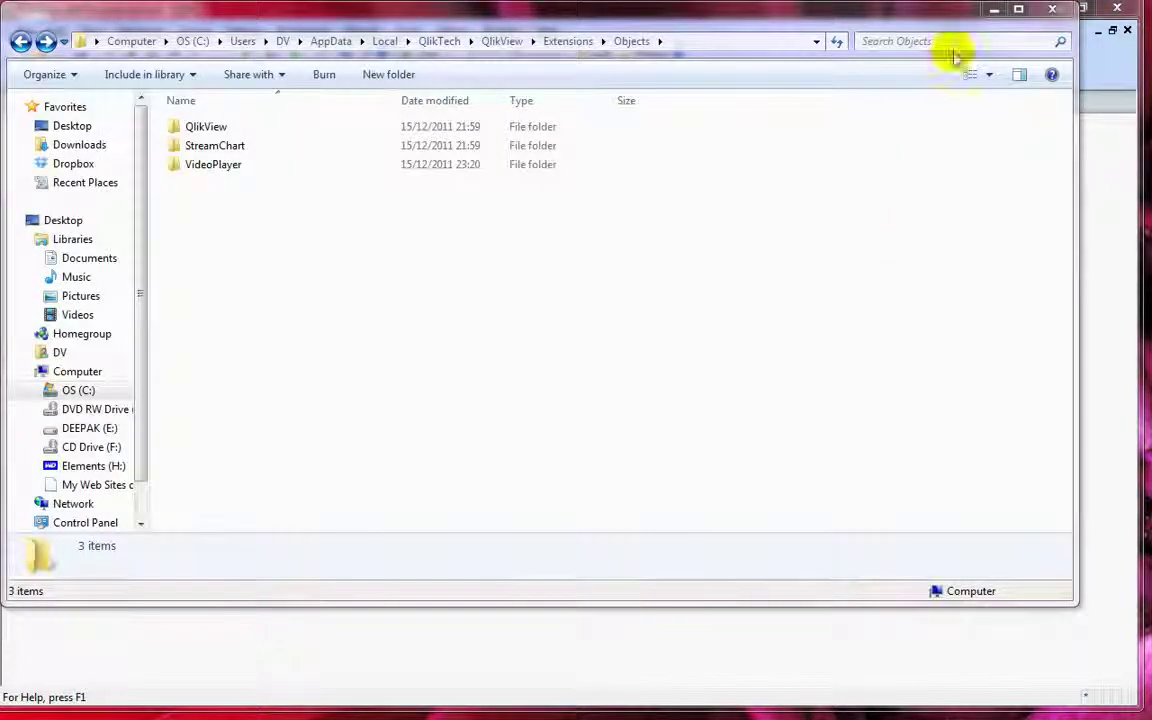
{"action": "left_click", "coordinate": [990, 10]}
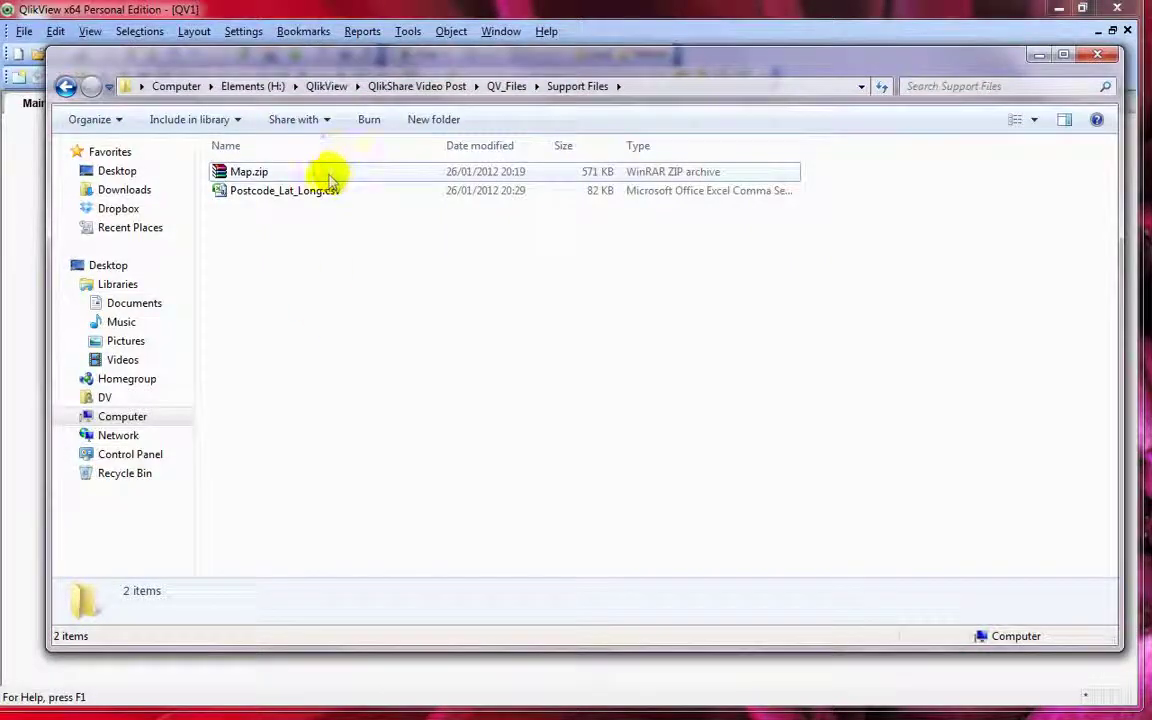
- Rename Map.zip to Map.qar, accepting the extension change
{"action": "left_click", "coordinate": [305, 176]}
{"action": "key", "text": "F2"}
{"action": "left_click", "coordinate": [273, 170]}
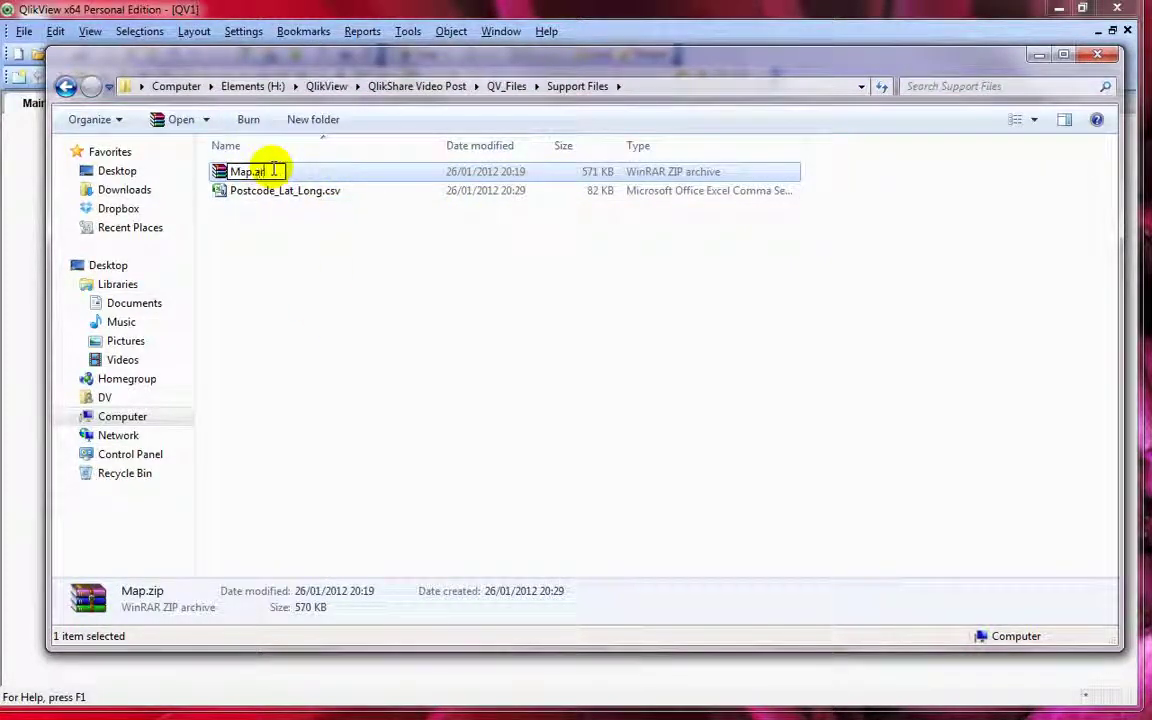
{"action": "type", "text": "qar"}
{"action": "key", "text": "Return"}
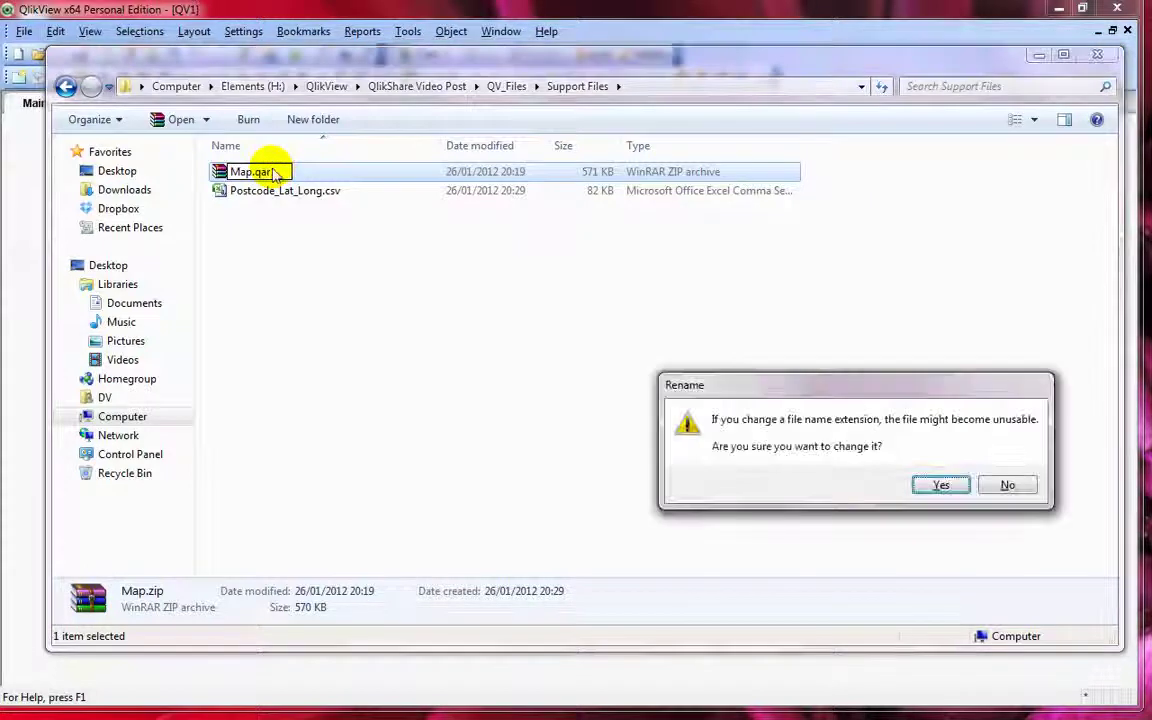
{"action": "left_click", "coordinate": [942, 484]}
{"action": "left_click", "coordinate": [326, 348]}
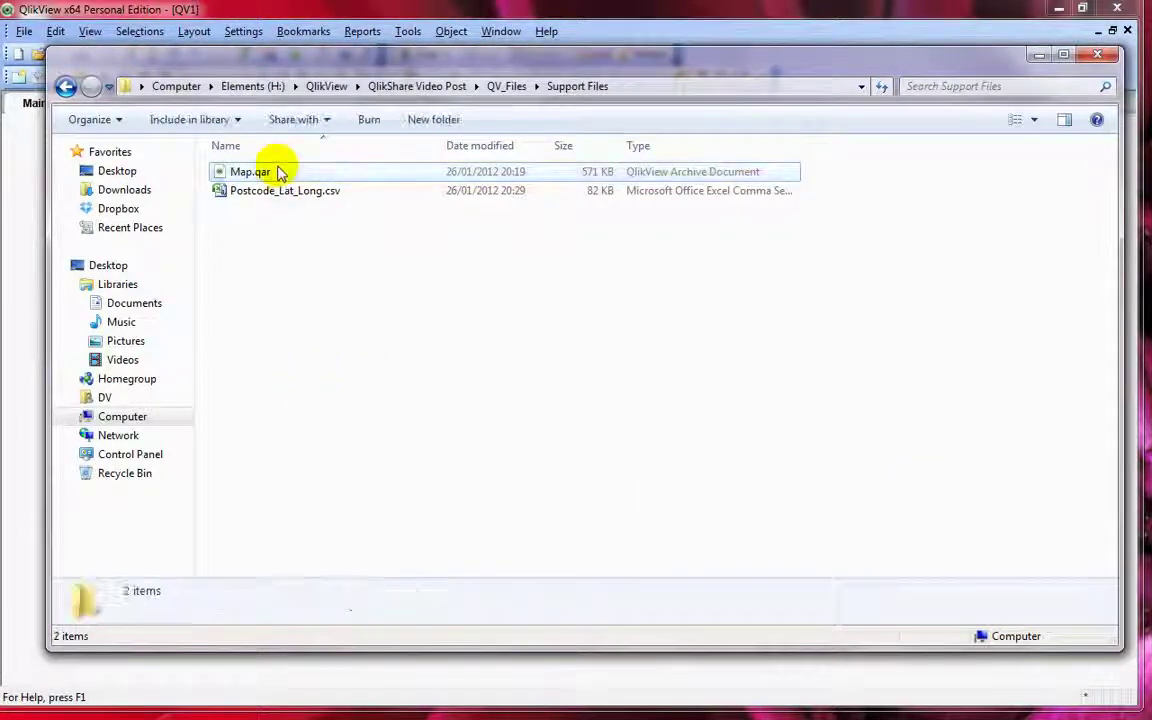
{"action": "key", "text": "alt+Tab"}
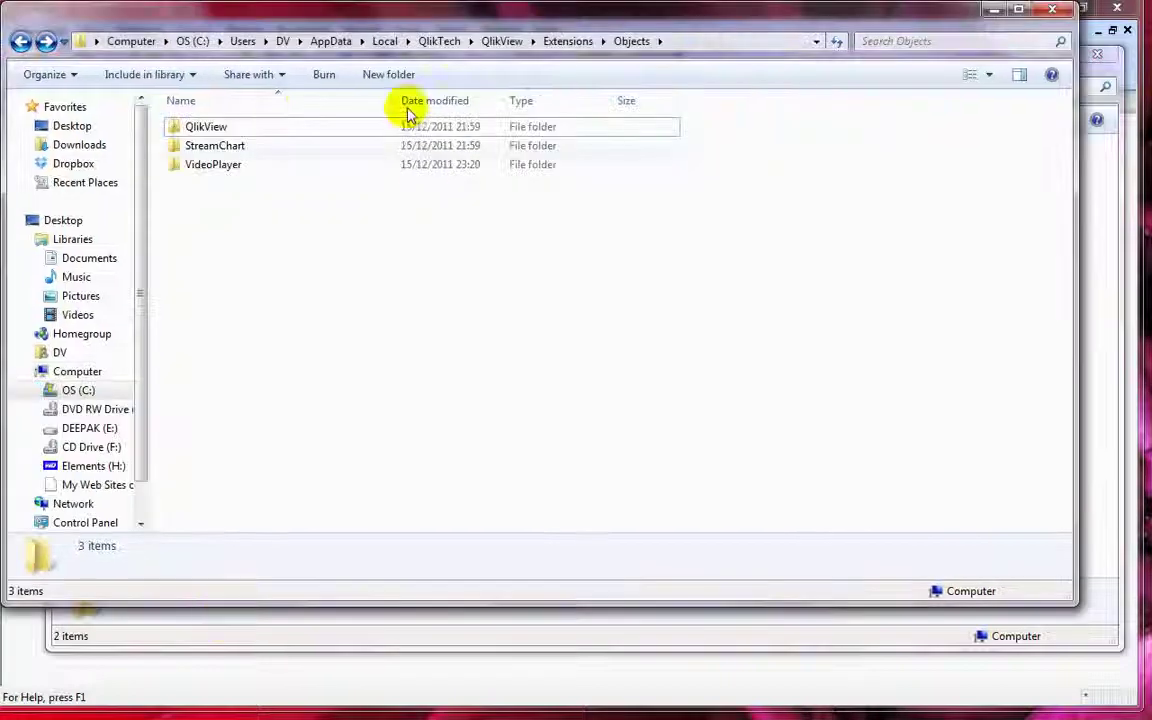
{"action": "left_click", "coordinate": [527, 633]}
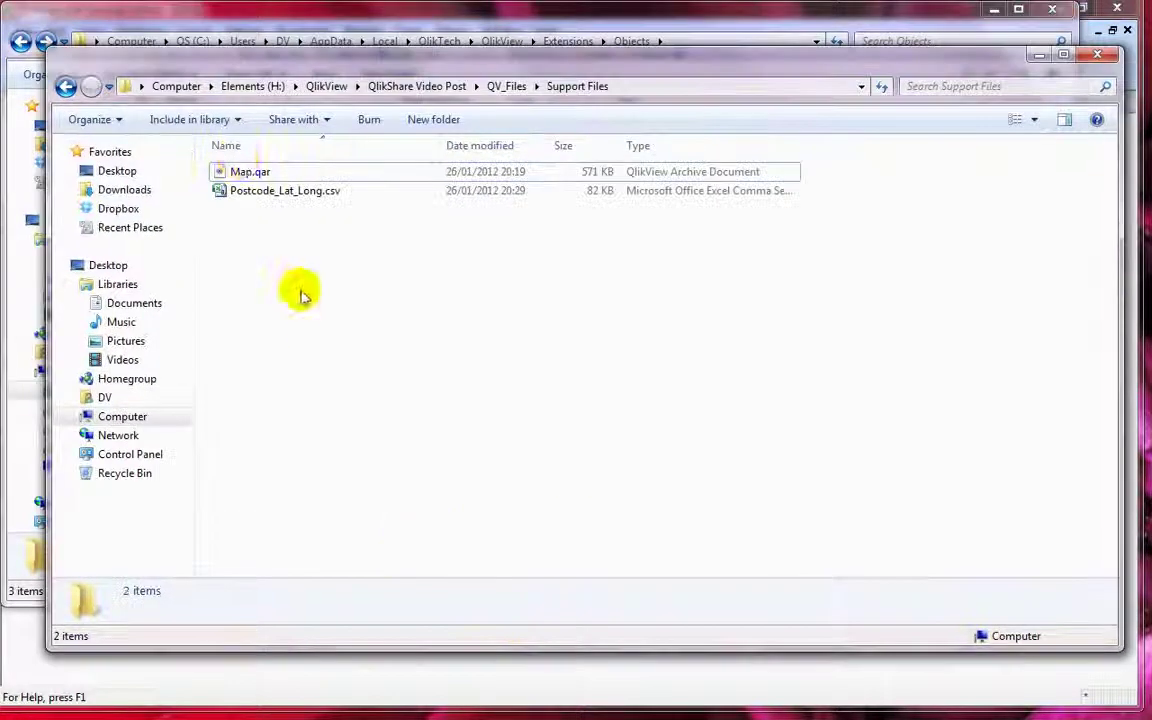
- Install Map.qar into QlikView, confirm, and check the new Map folder in Objects
{"action": "double_click", "coordinate": [249, 173]}
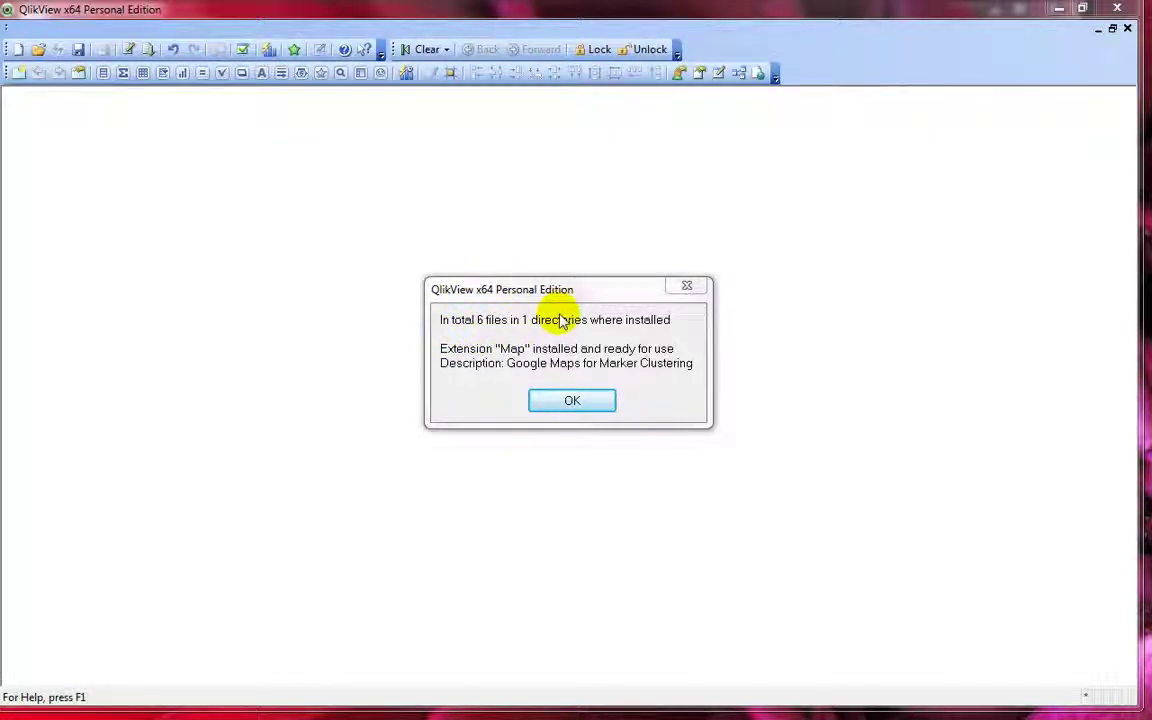
{"action": "left_click", "coordinate": [568, 401]}
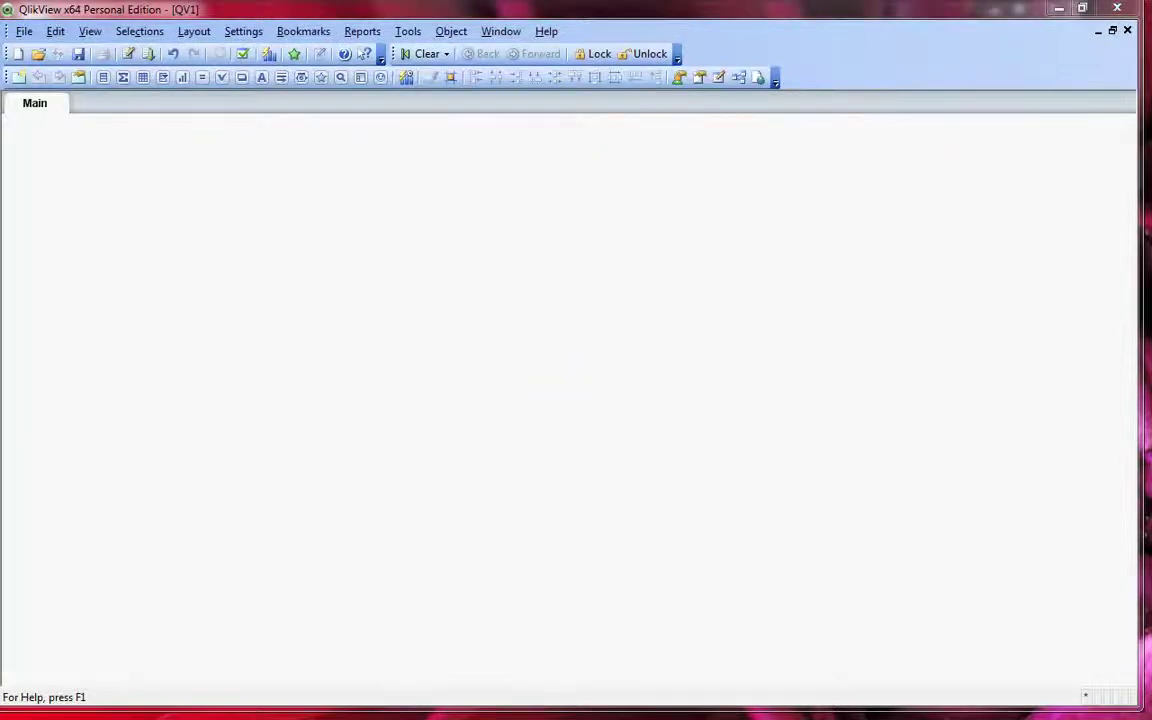
{"action": "key", "text": "alt+Tab"}
{"action": "double_click", "coordinate": [192, 123]}
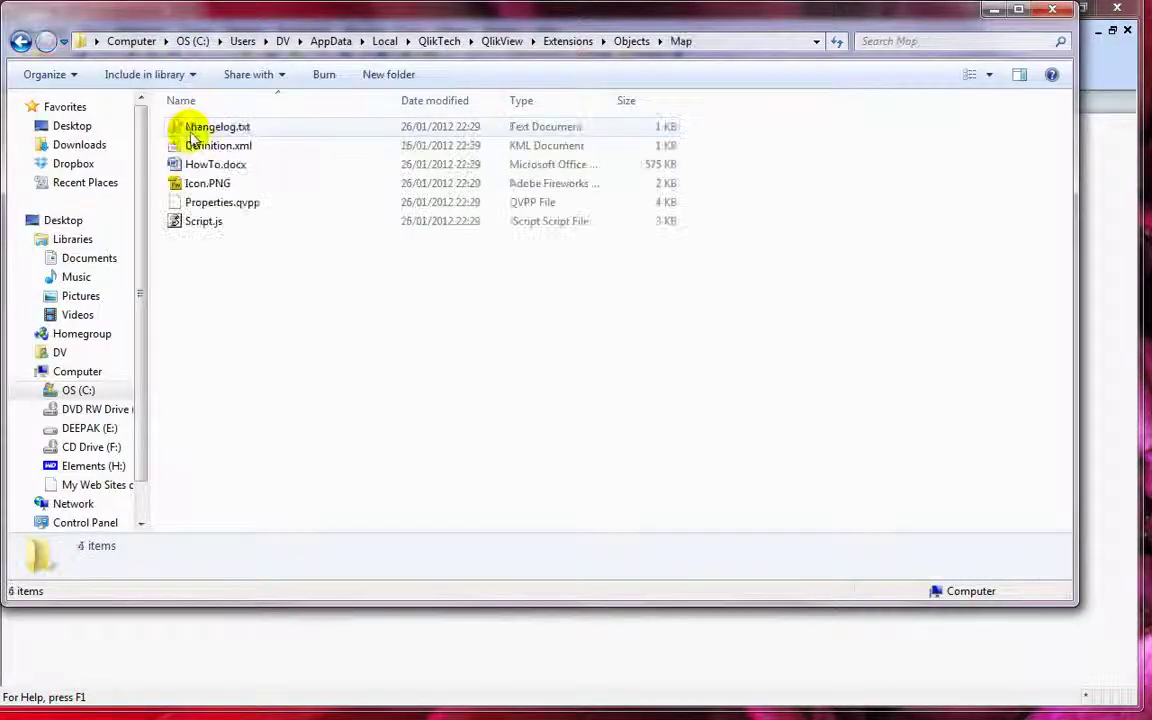
{"action": "left_click", "coordinate": [20, 41]}
{"action": "left_click", "coordinate": [994, 9]}
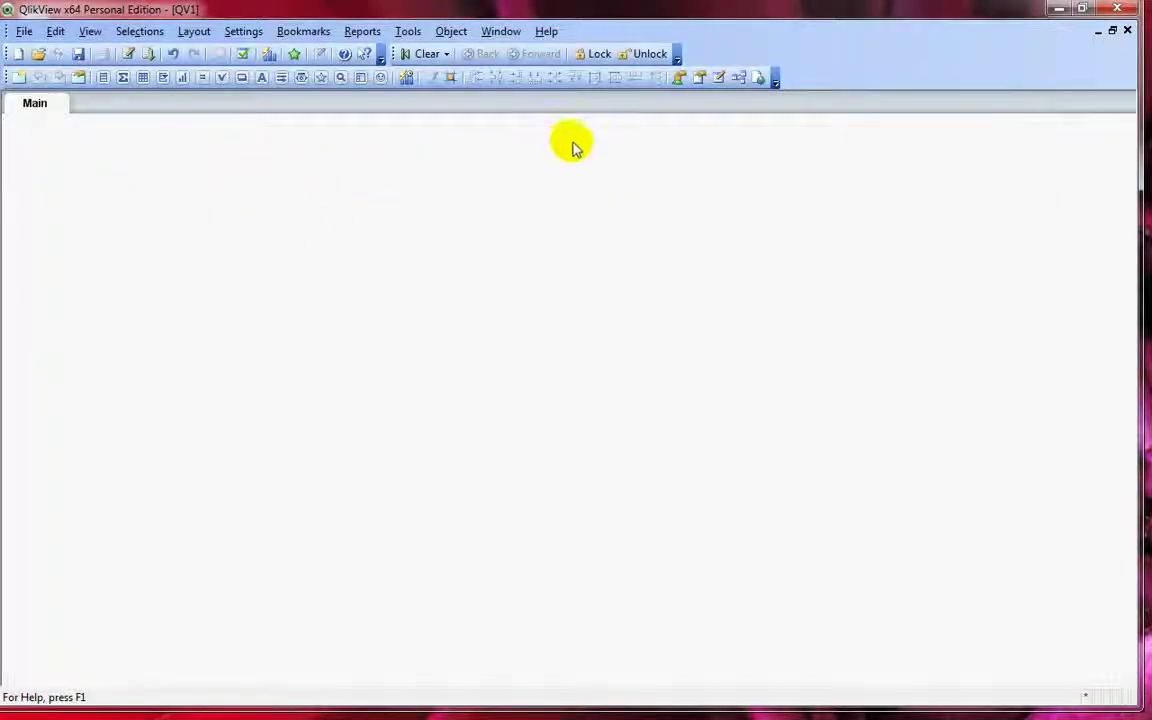
- Turn on WebView from the View menu for document QV1
{"action": "left_click", "coordinate": [91, 32]}
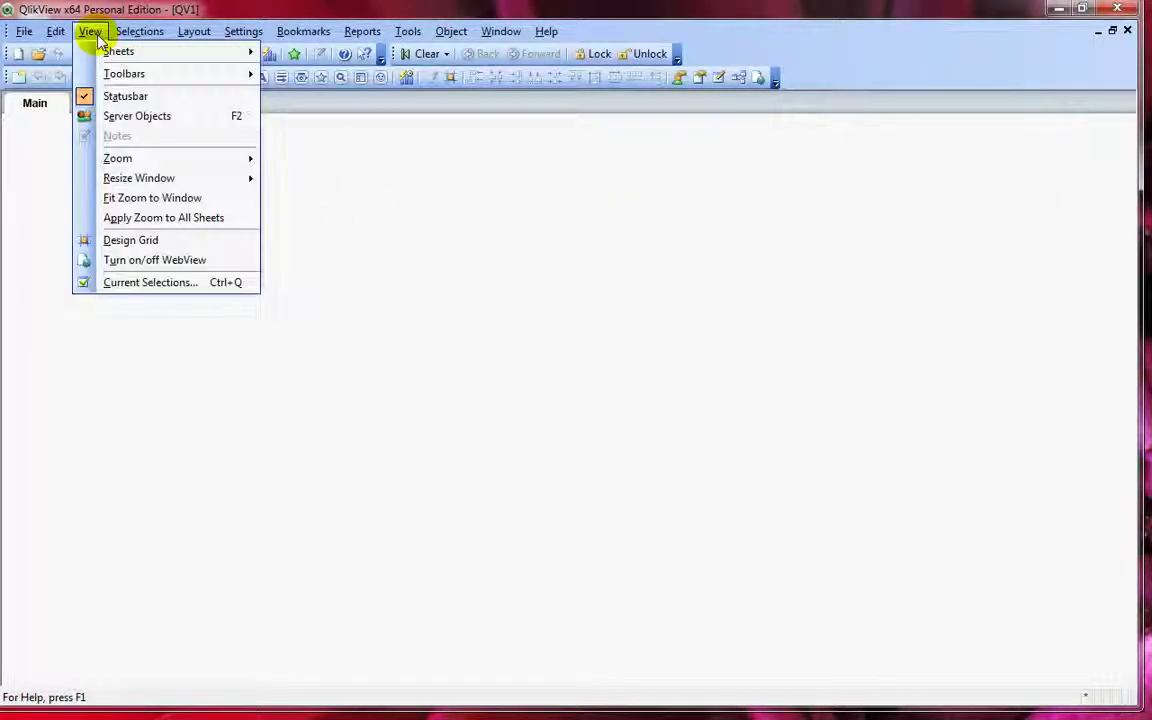
{"action": "left_click", "coordinate": [172, 261]}
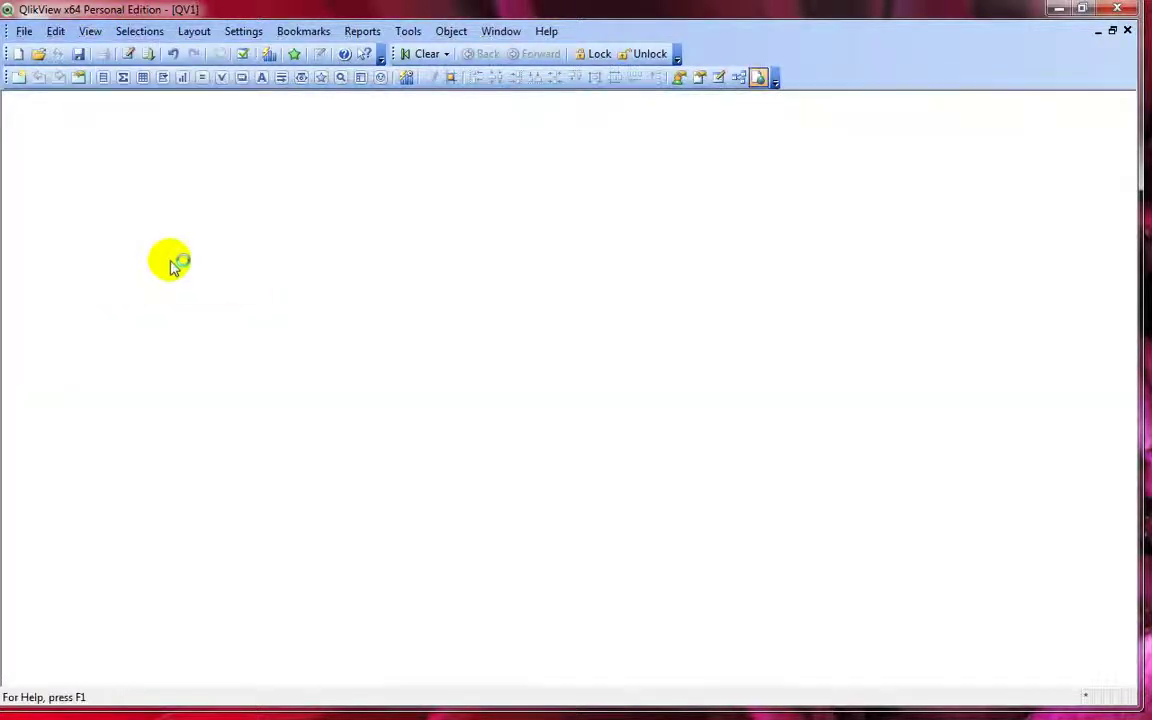
{"action": "left_click", "coordinate": [761, 80]}
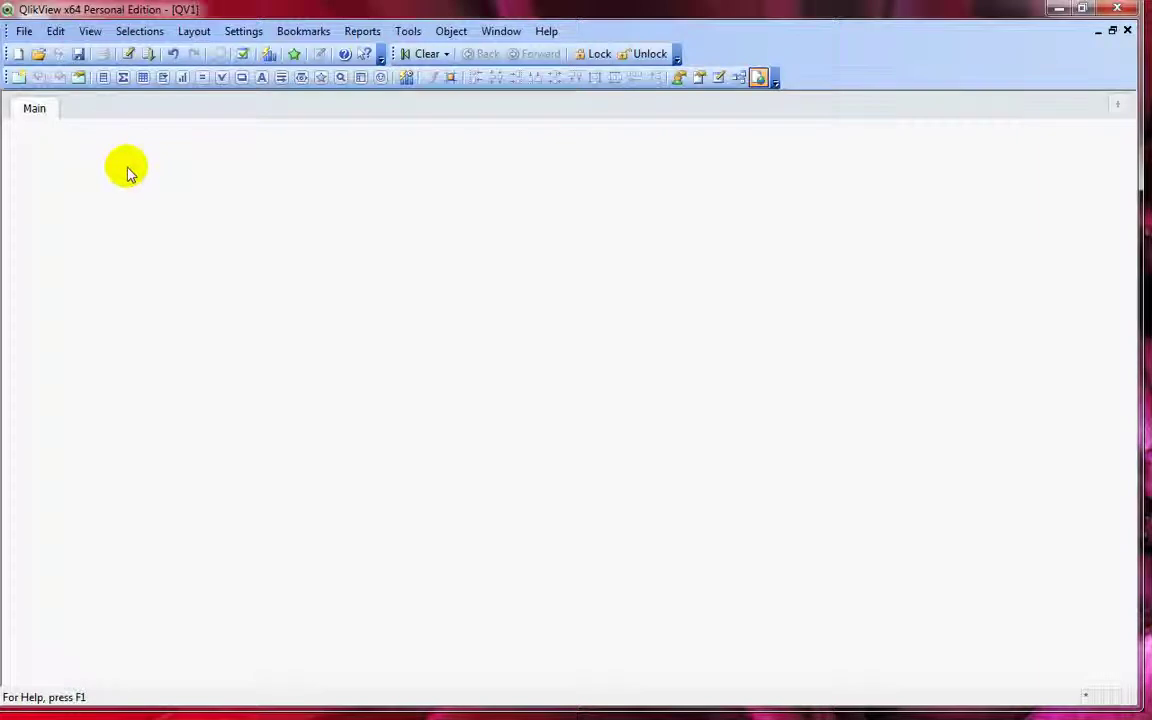
{"action": "right_click", "coordinate": [127, 172]}
{"action": "left_click", "coordinate": [83, 170]}
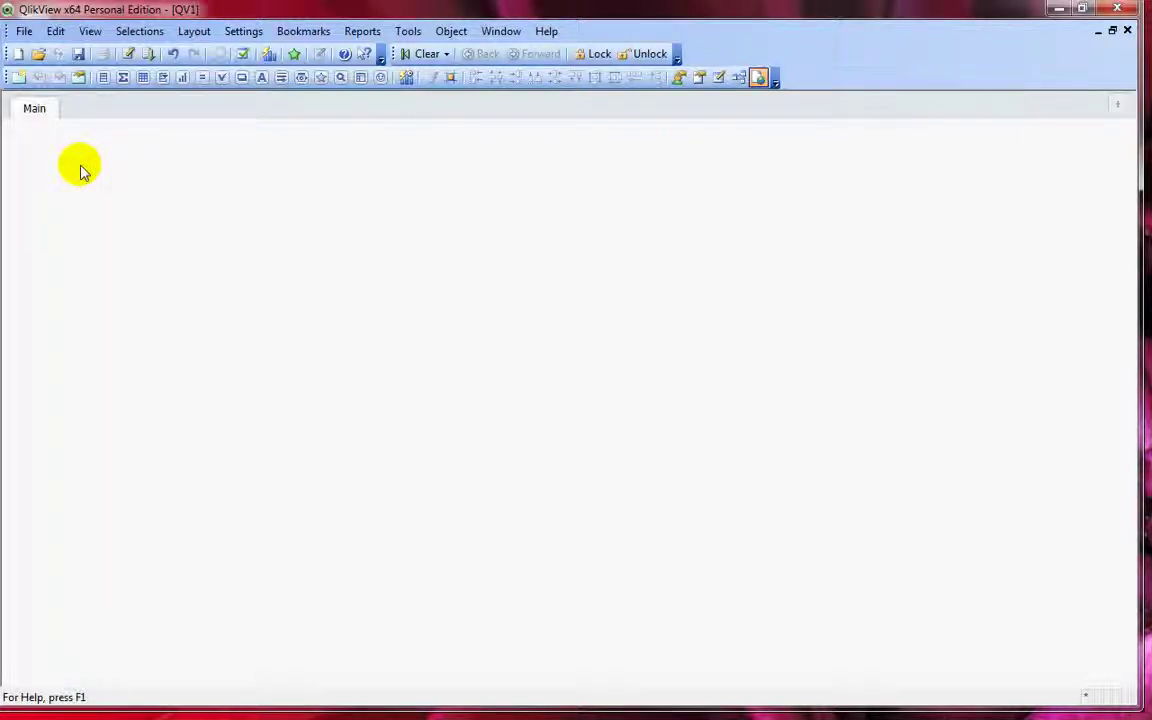
- Drag the Google Maps extension object onto the Main sheet, then enlarge and reposition it
{"action": "right_click", "coordinate": [84, 161]}
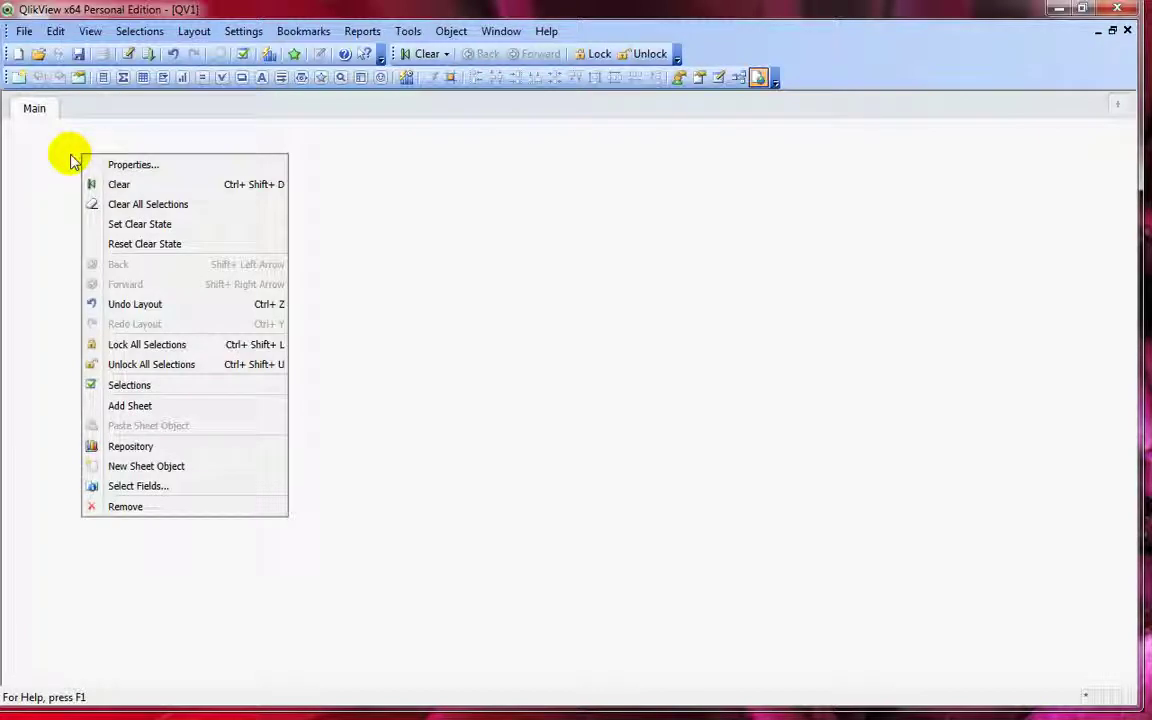
{"action": "left_click", "coordinate": [168, 467]}
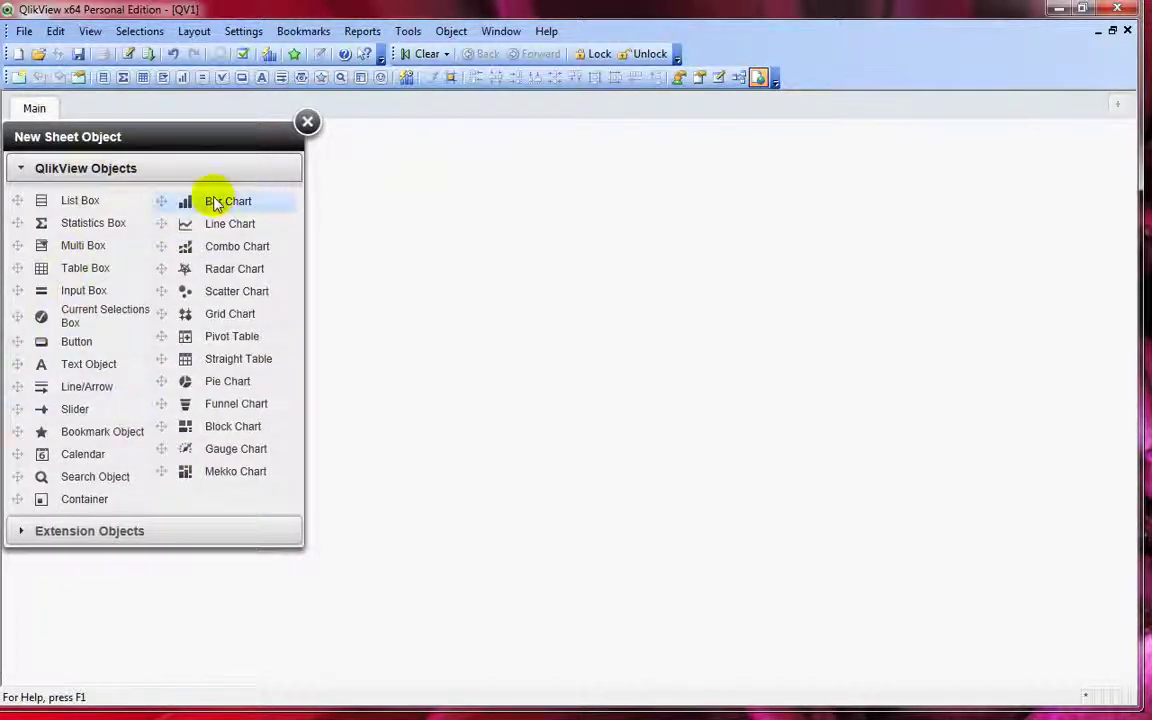
{"action": "left_click", "coordinate": [124, 535]}
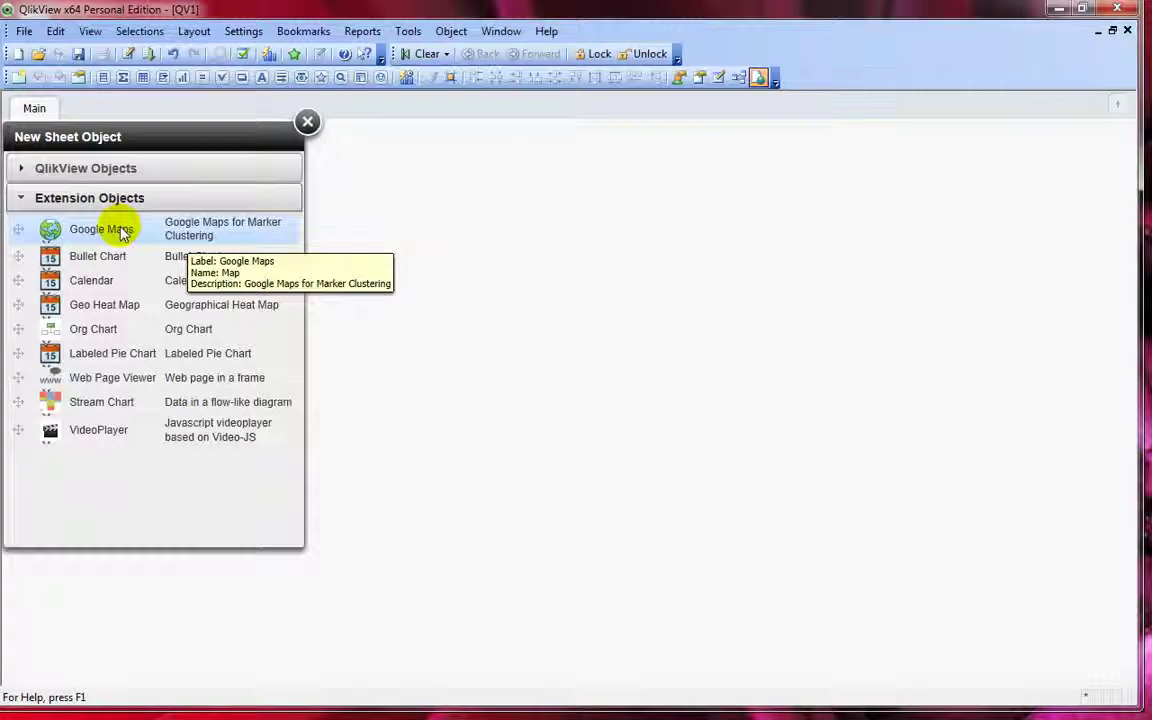
{"action": "left_click_drag", "start_coordinate": [113, 232], "coordinate": [560, 154]}
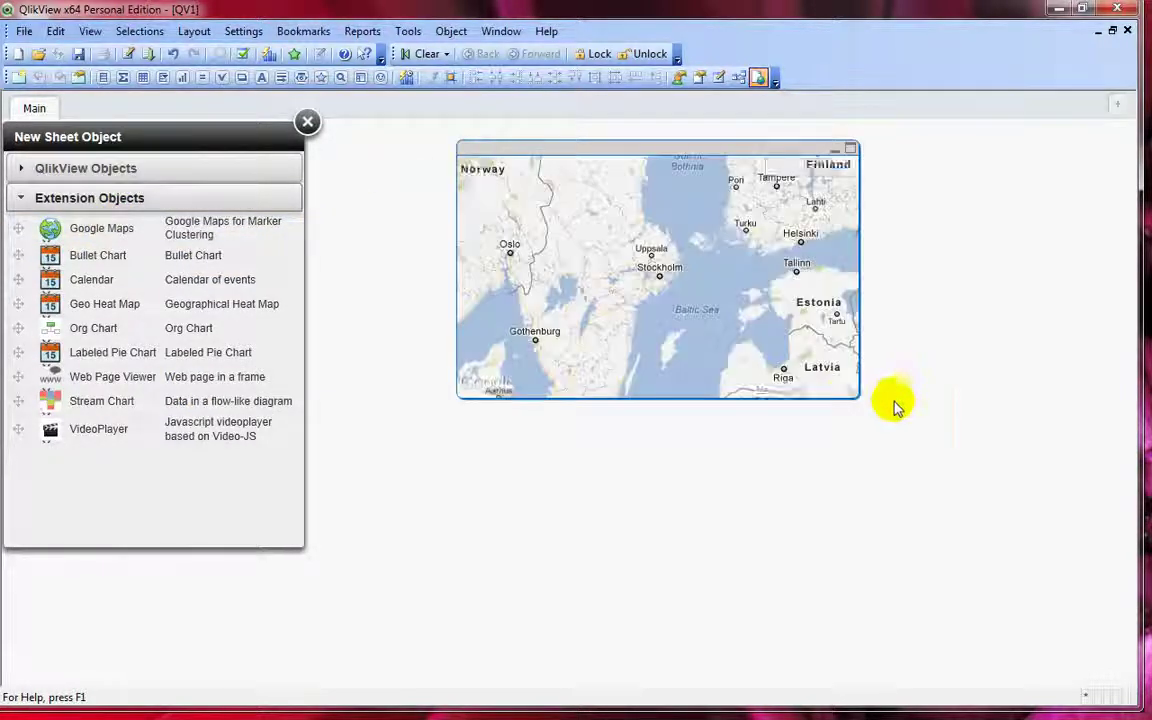
{"action": "left_click_drag", "start_coordinate": [862, 399], "coordinate": [1032, 568]}
{"action": "left_click_drag", "start_coordinate": [738, 160], "coordinate": [635, 139]}
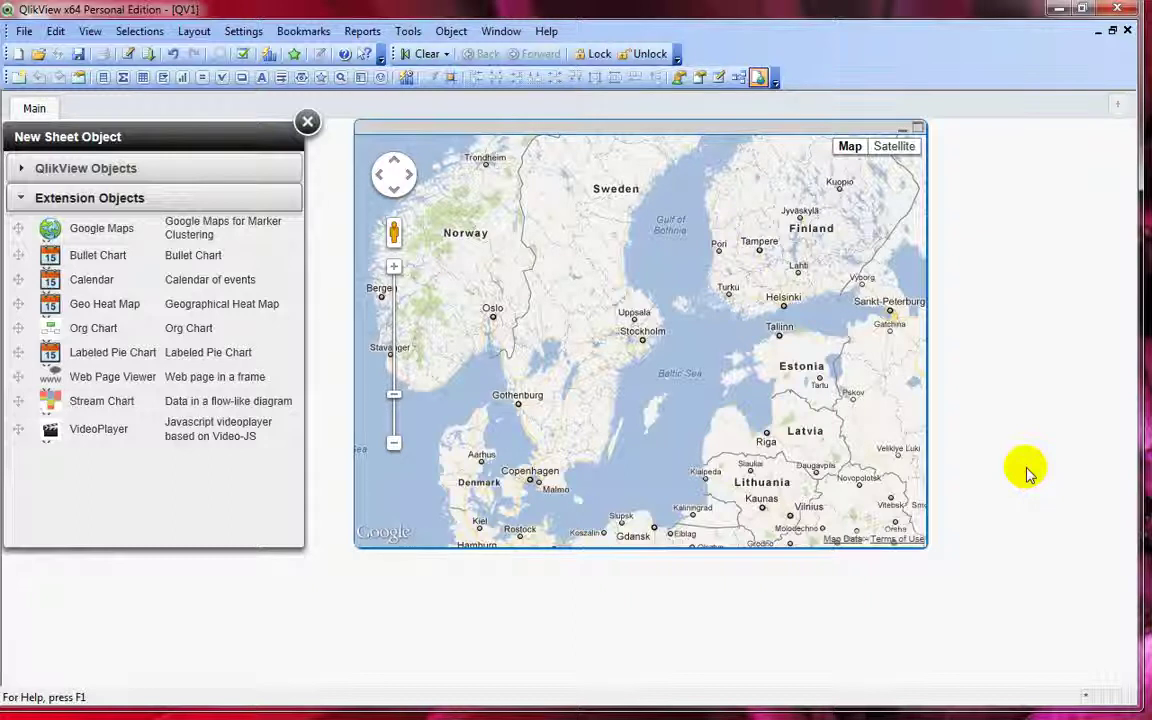
- In Edit Script, load Postcode_lat_long.csv from H:\QlikView\...\Support Files via the Table Files wizard
{"action": "key", "text": "ctrl+e"}
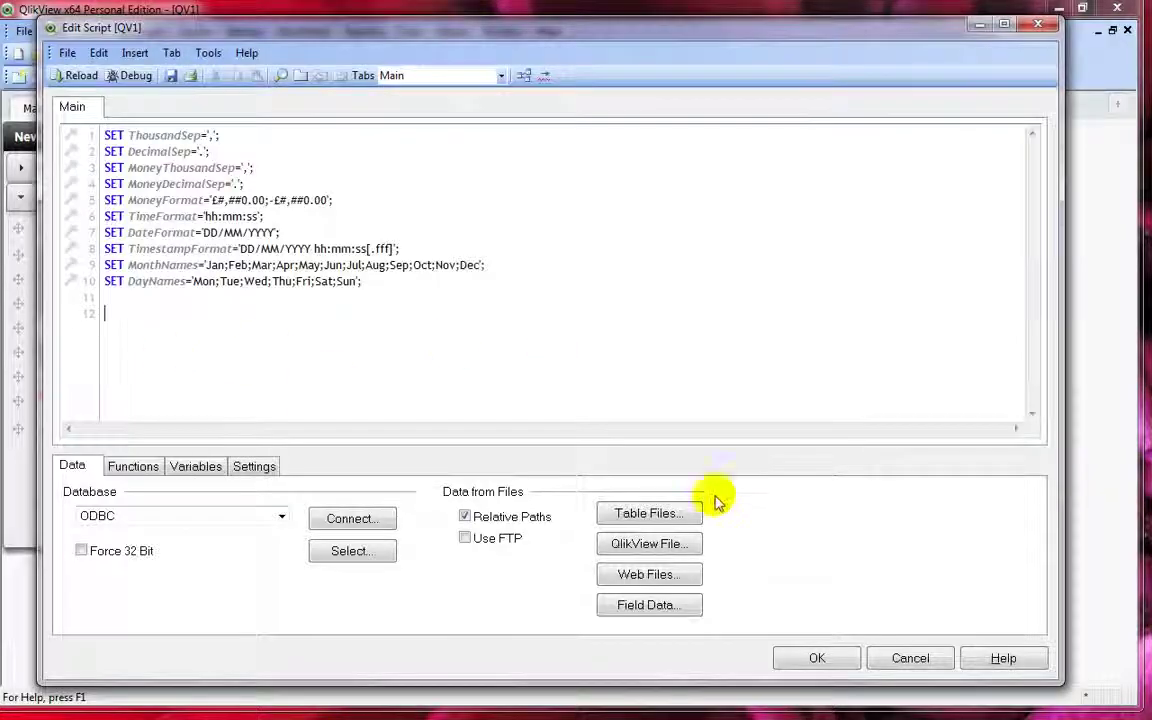
{"action": "left_click", "coordinate": [652, 514]}
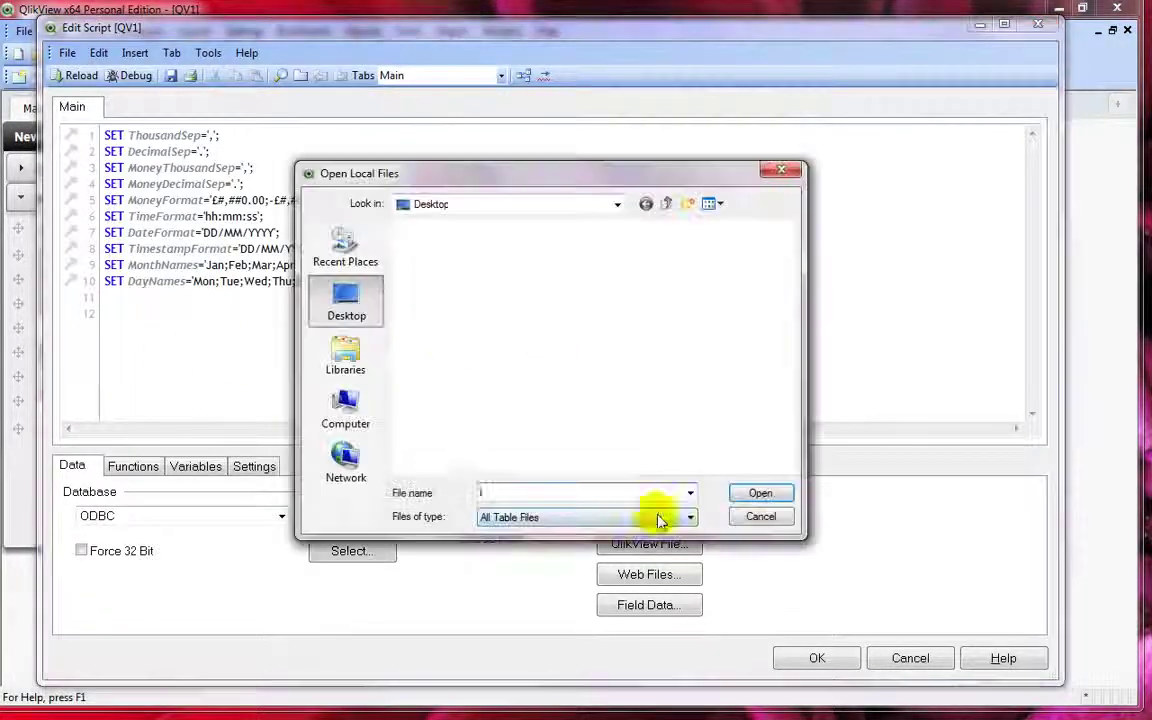
{"action": "left_click", "coordinate": [366, 428]}
{"action": "double_click", "coordinate": [567, 376]}
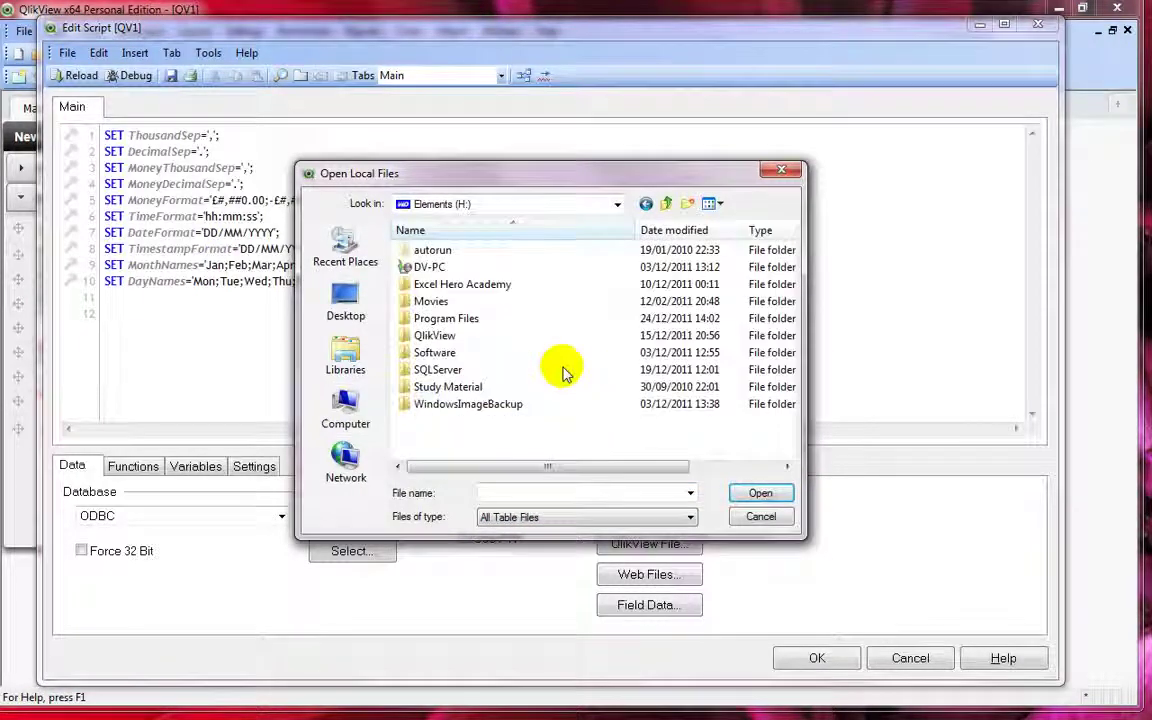
{"action": "double_click", "coordinate": [460, 336]}
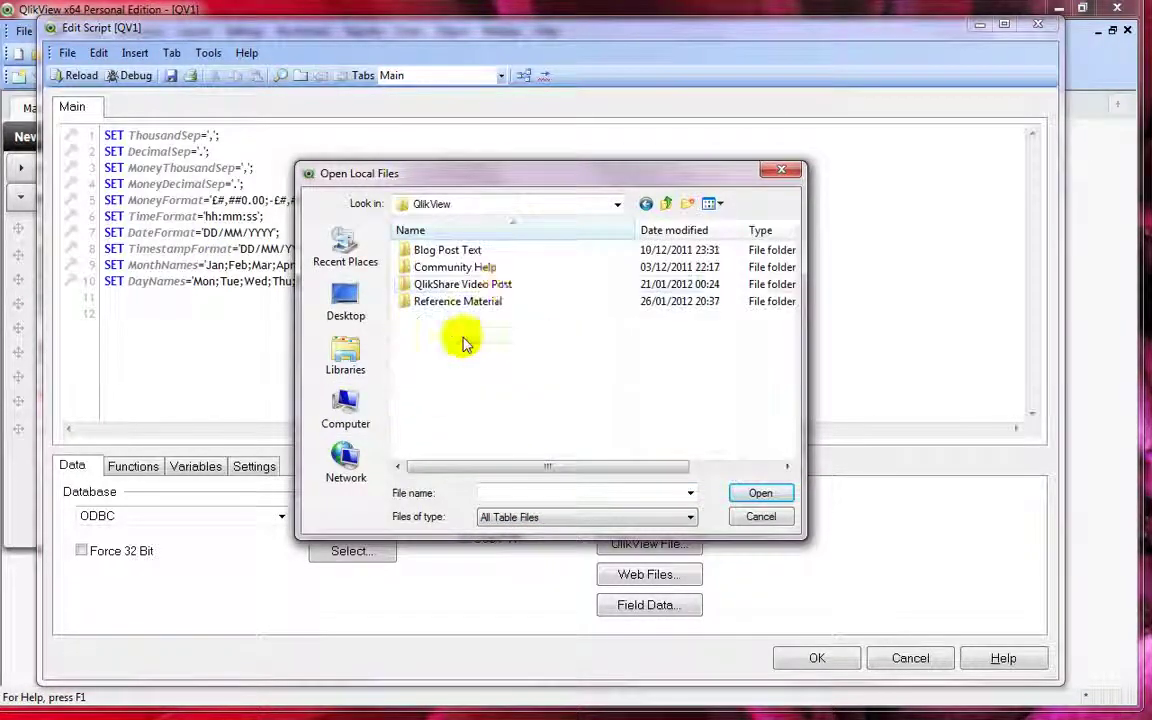
{"action": "double_click", "coordinate": [502, 284]}
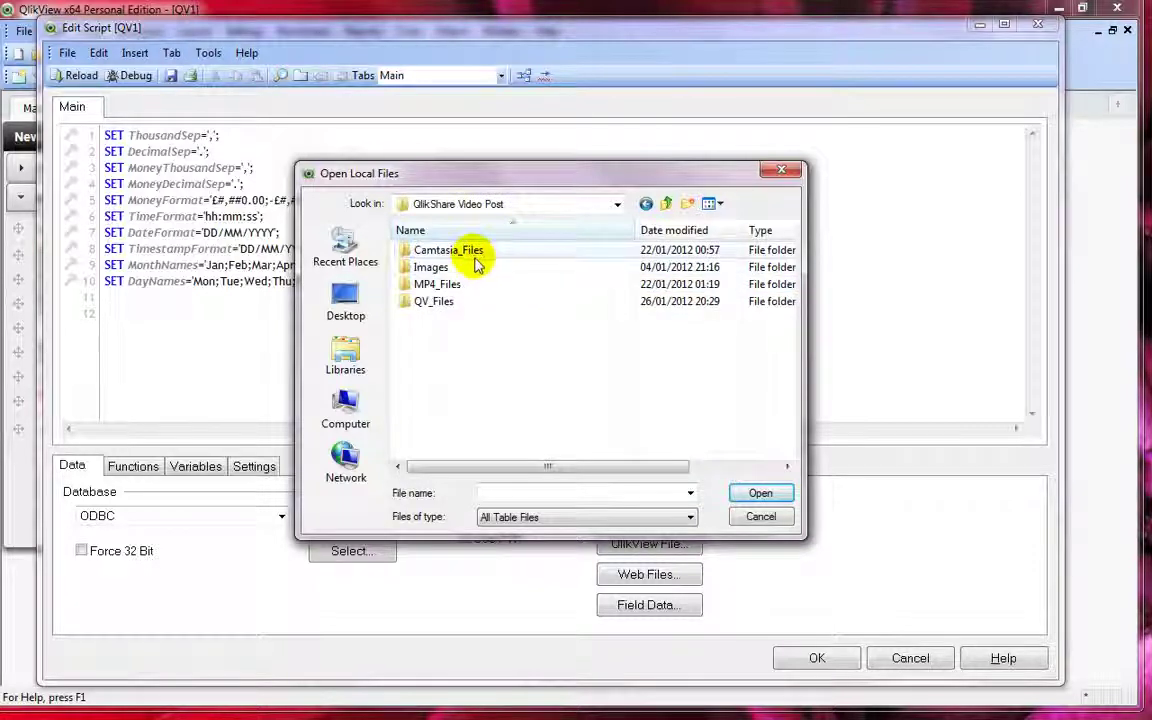
{"action": "double_click", "coordinate": [448, 301]}
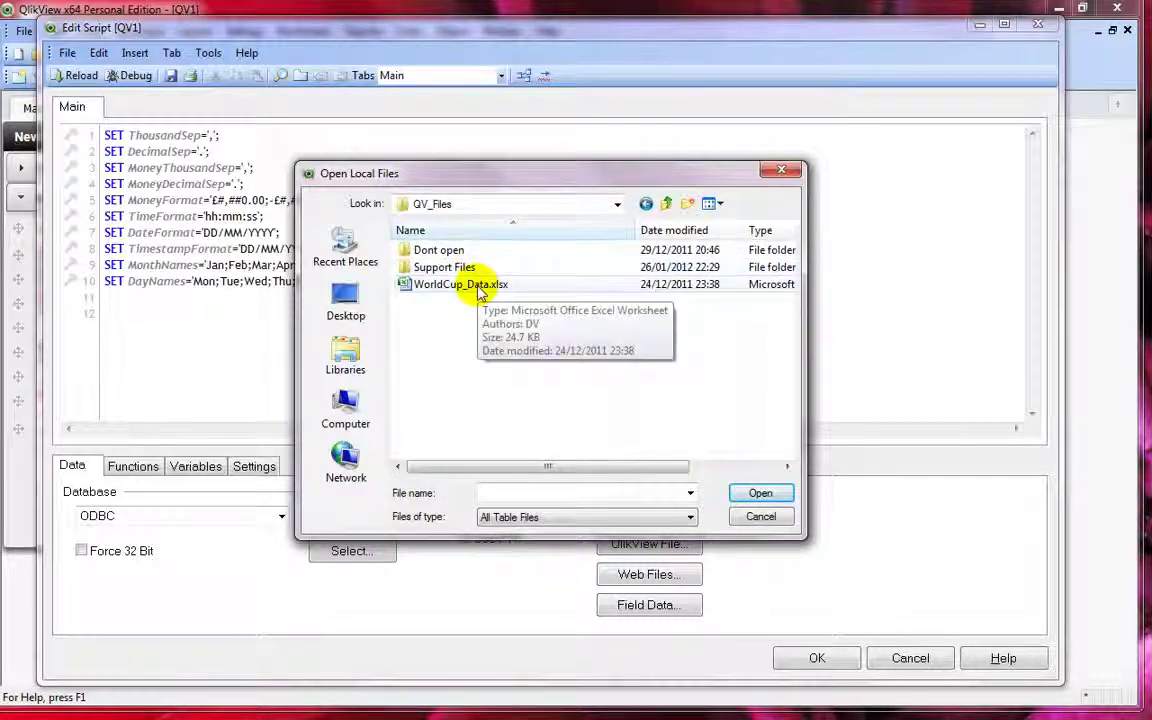
{"action": "double_click", "coordinate": [463, 266]}
{"action": "double_click", "coordinate": [503, 255]}
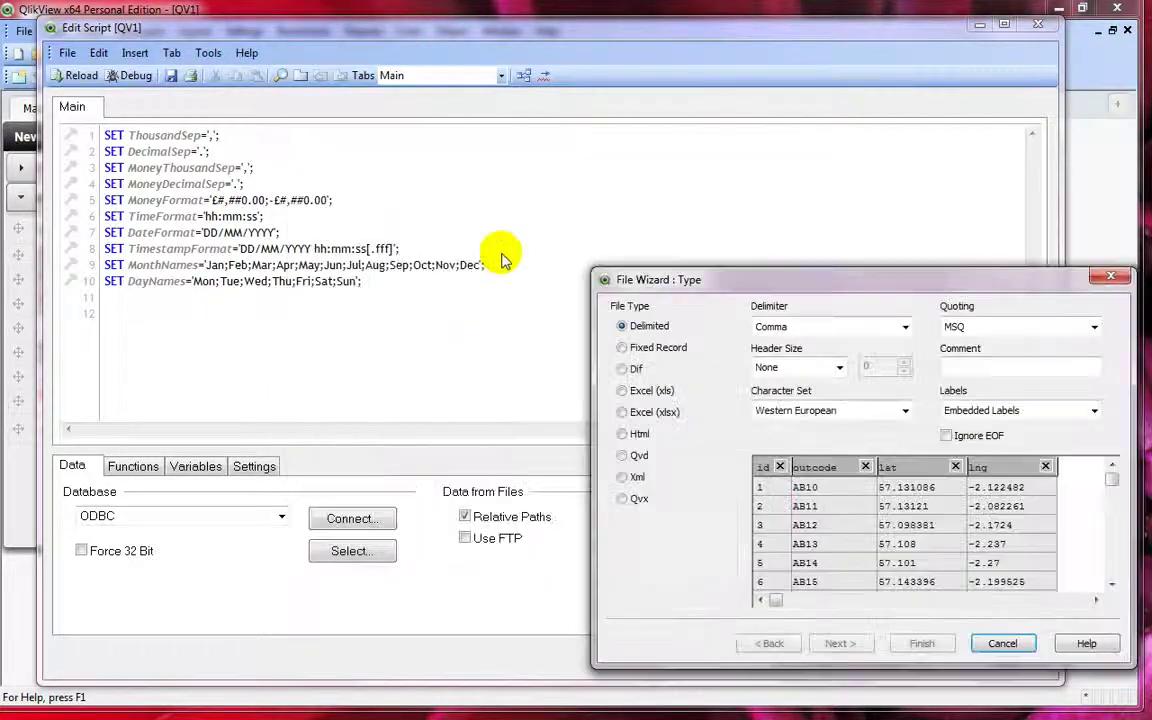
{"action": "left_click_drag", "start_coordinate": [779, 279], "coordinate": [522, 219]}
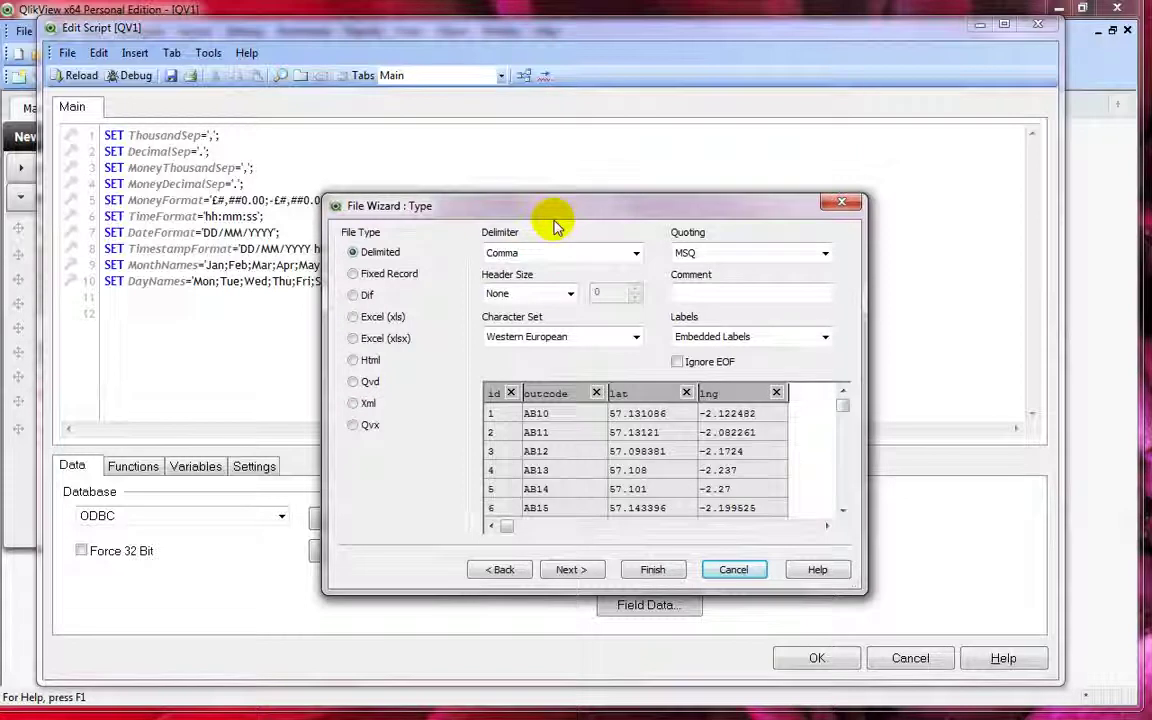
{"action": "left_click", "coordinate": [652, 569]}
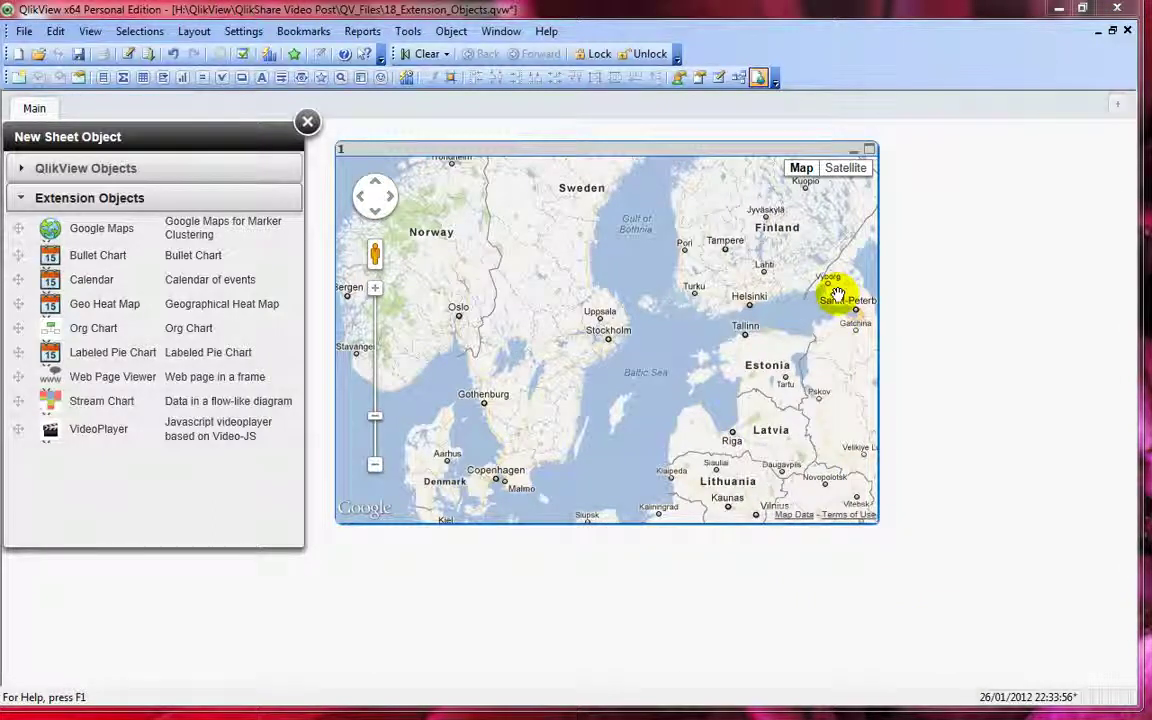
- In the map's Properties, bind Latitude to the lat field and Longitude to the lng field
{"action": "right_click", "coordinate": [702, 152]}
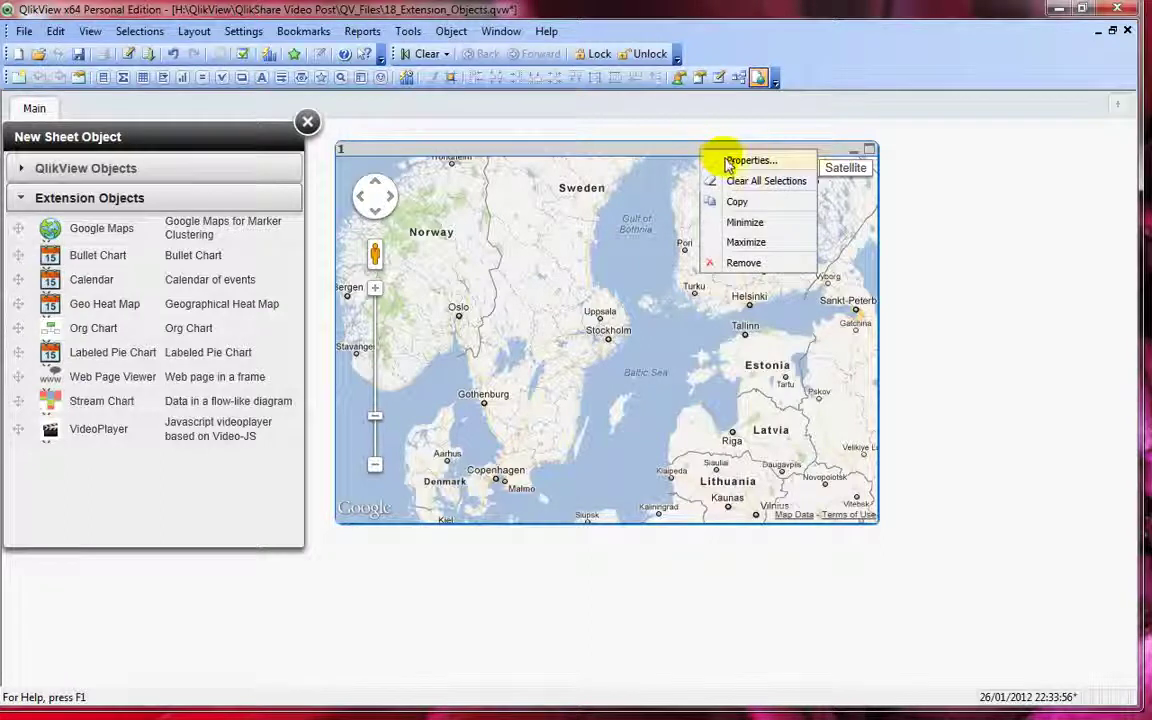
{"action": "left_click", "coordinate": [750, 161]}
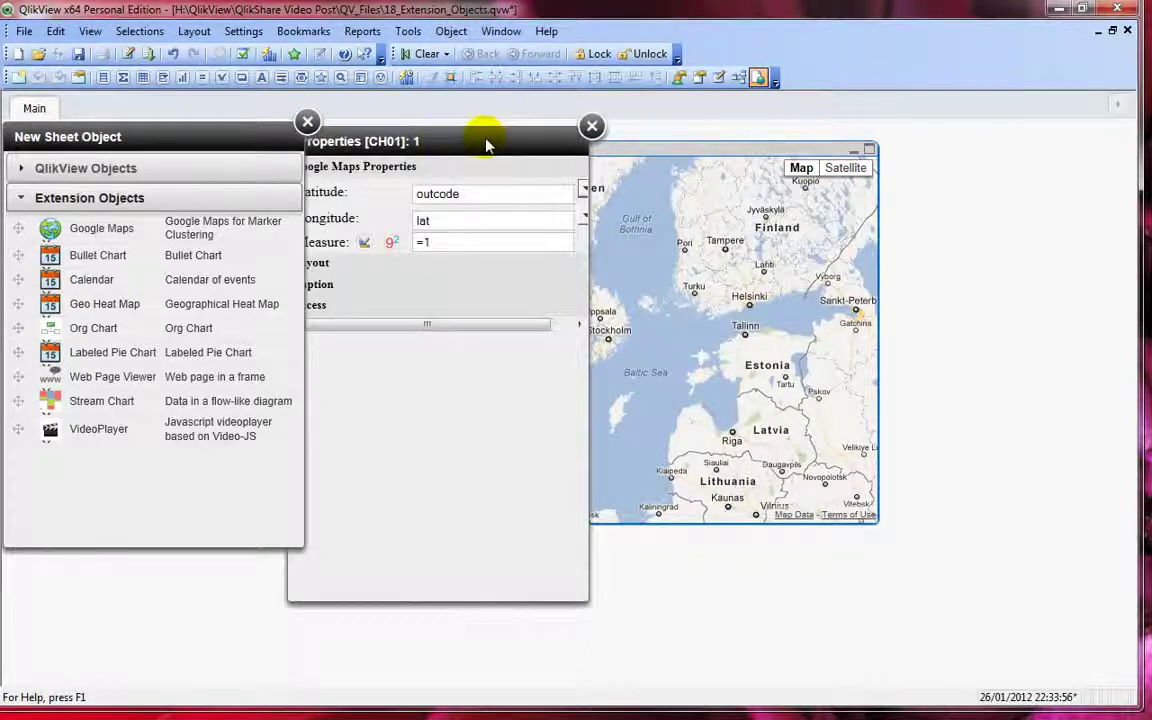
{"action": "left_click_drag", "start_coordinate": [478, 145], "coordinate": [668, 146]}
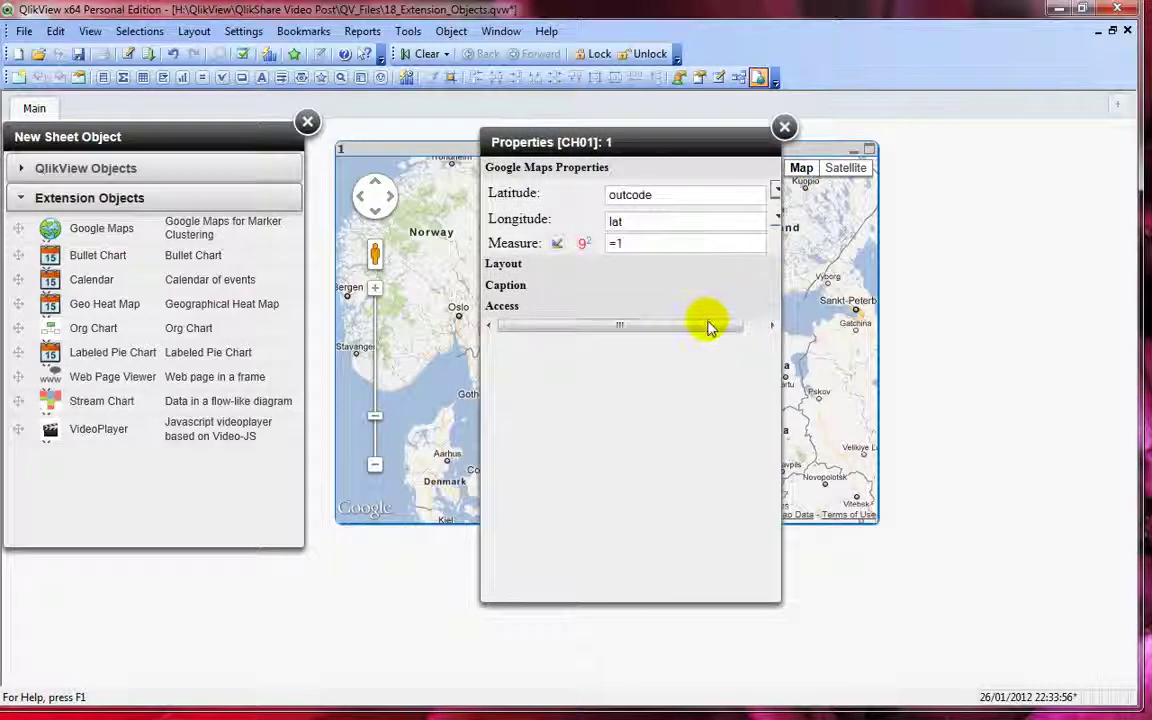
{"action": "left_click_drag", "start_coordinate": [708, 328], "coordinate": [751, 324]}
{"action": "left_click", "coordinate": [755, 189]}
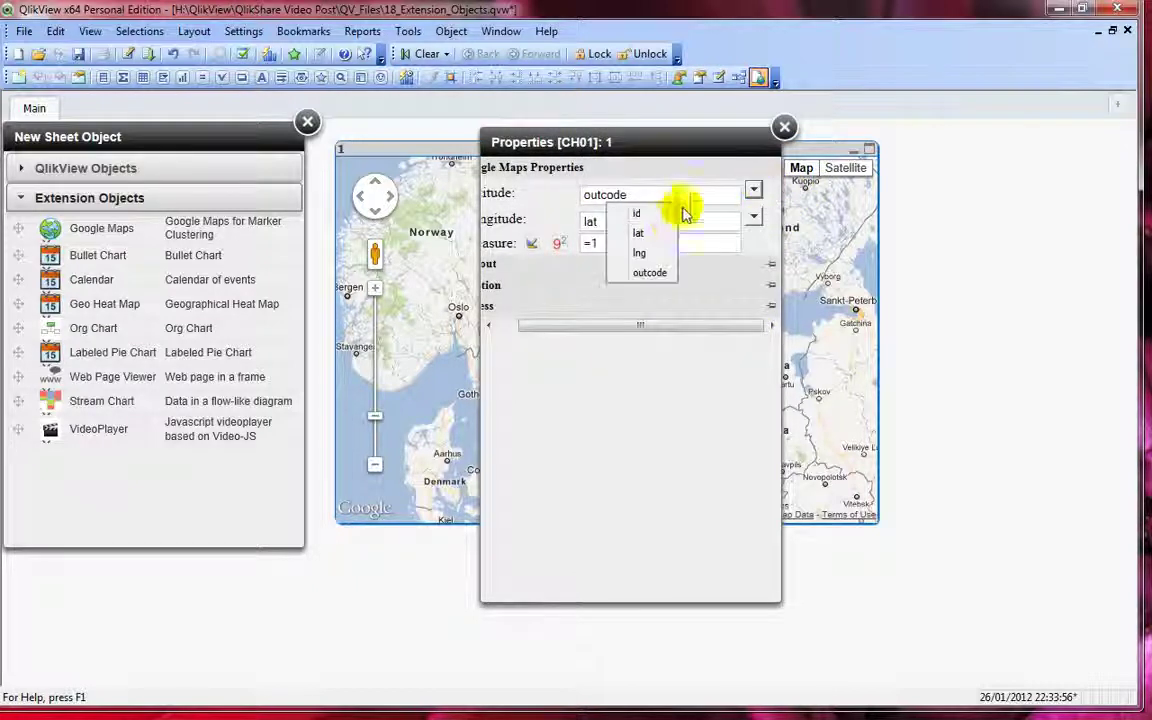
{"action": "left_click", "coordinate": [655, 232]}
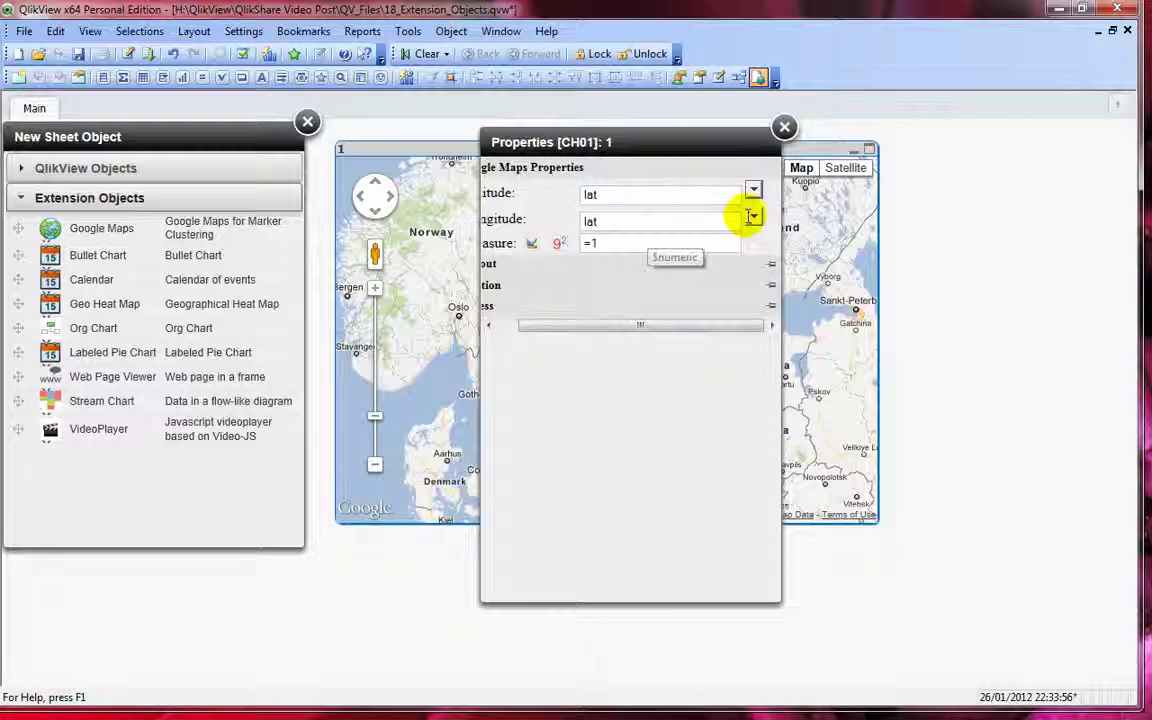
{"action": "left_click", "coordinate": [752, 218]}
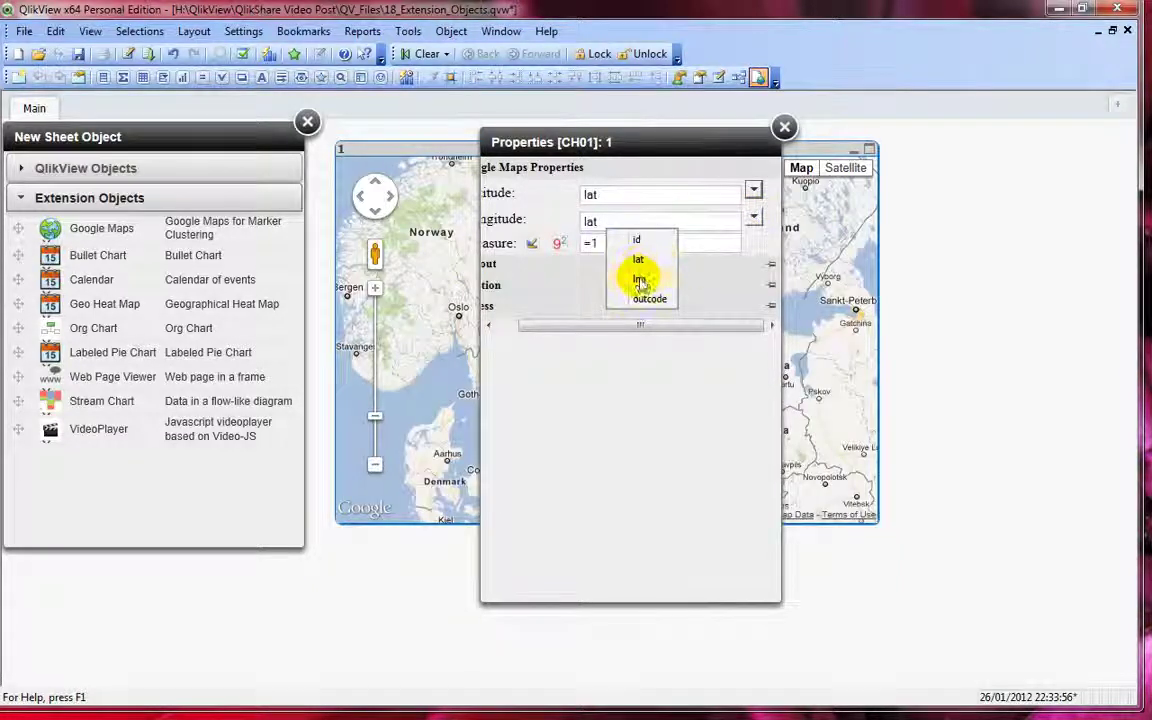
{"action": "left_click", "coordinate": [640, 281]}
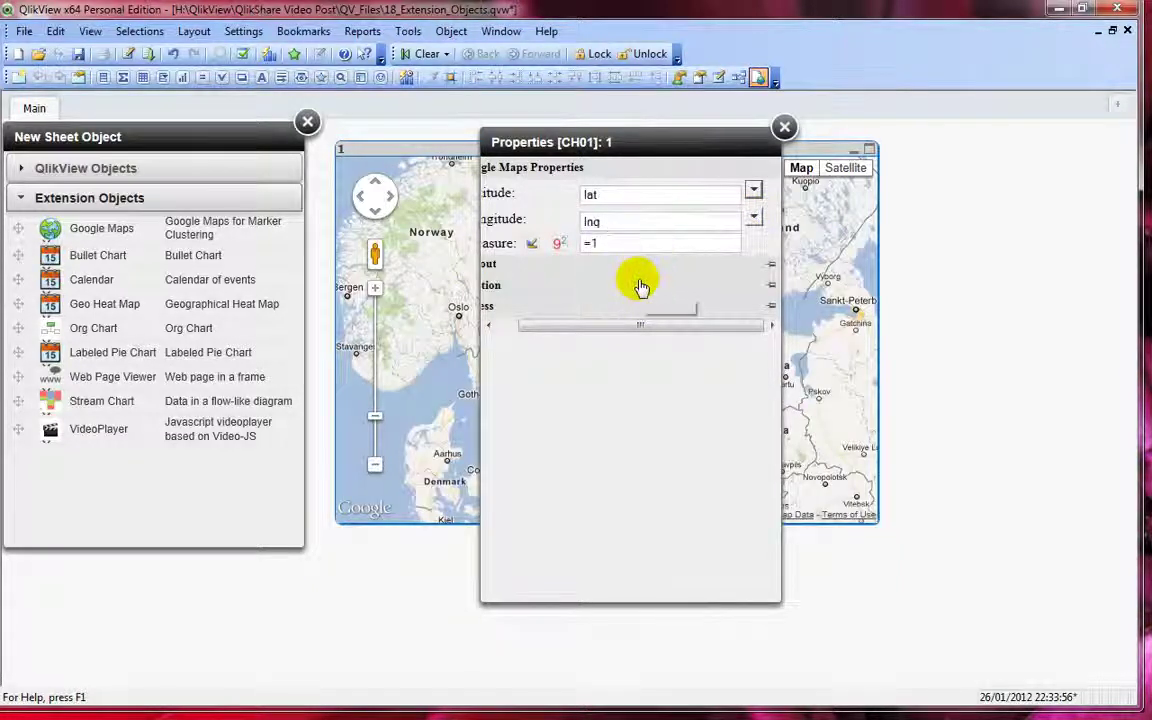
{"action": "left_click", "coordinate": [786, 126]}
{"action": "key", "text": "Delete"}
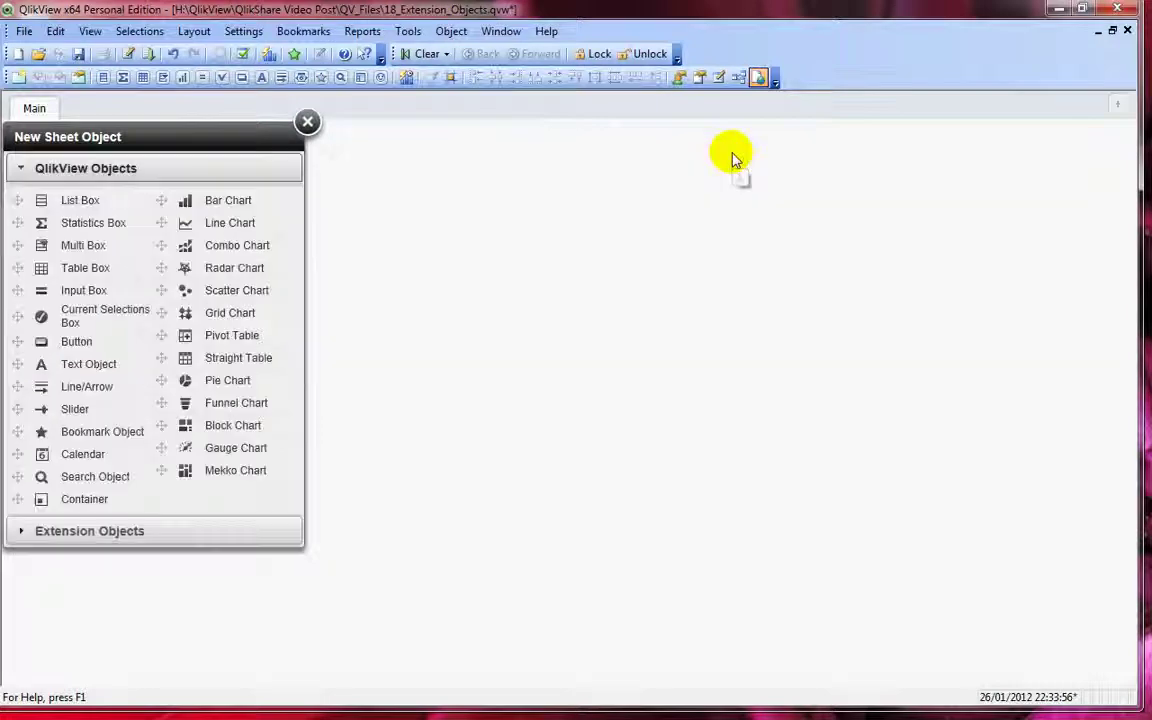
- Pan the map from Scandinavia across to the UK postcode clusters over England
{"action": "left_click_drag", "start_coordinate": [733, 160], "coordinate": [715, 159]}
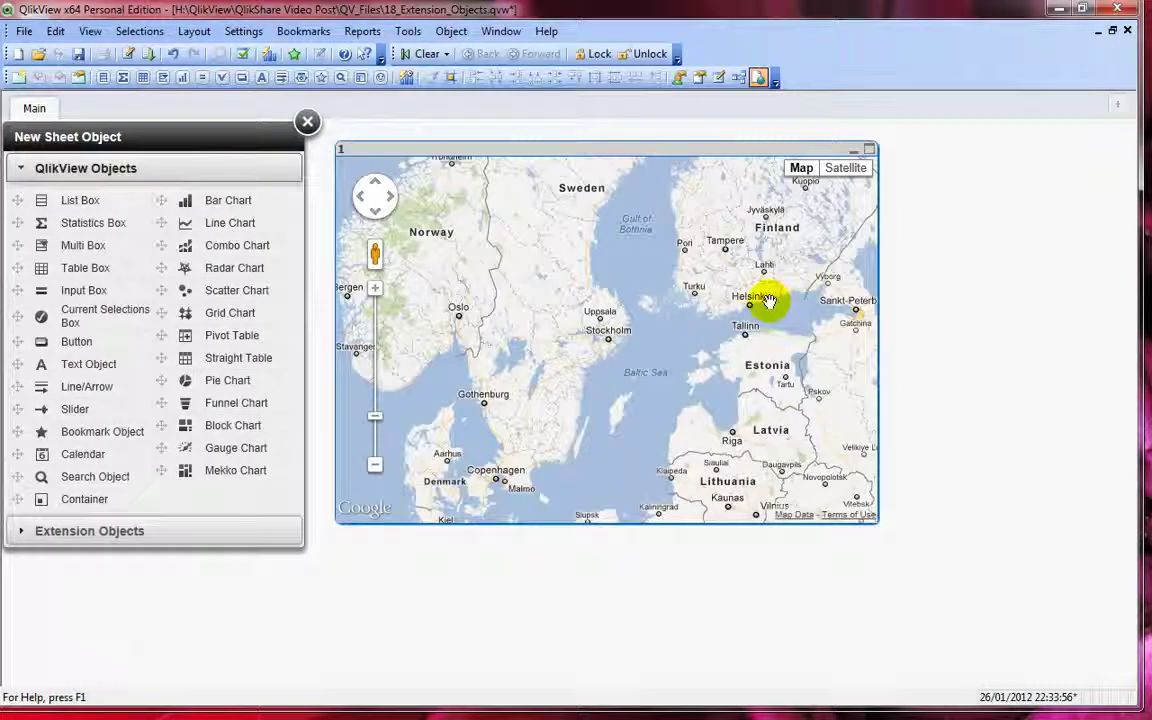
{"action": "left_click_drag", "start_coordinate": [522, 303], "coordinate": [885, 298]}
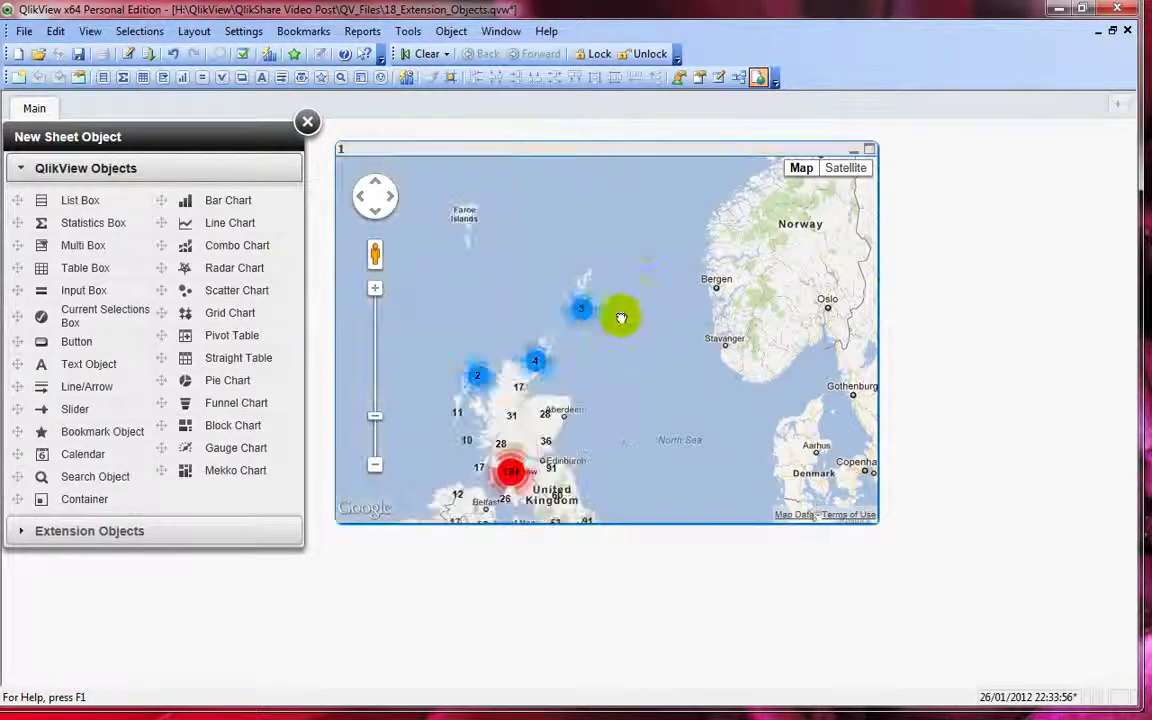
{"action": "scroll", "coordinate": [645, 248], "scroll_direction": "down", "scroll_amount": 1}
{"action": "scroll", "coordinate": [810, 250], "scroll_direction": "up", "scroll_amount": 1}
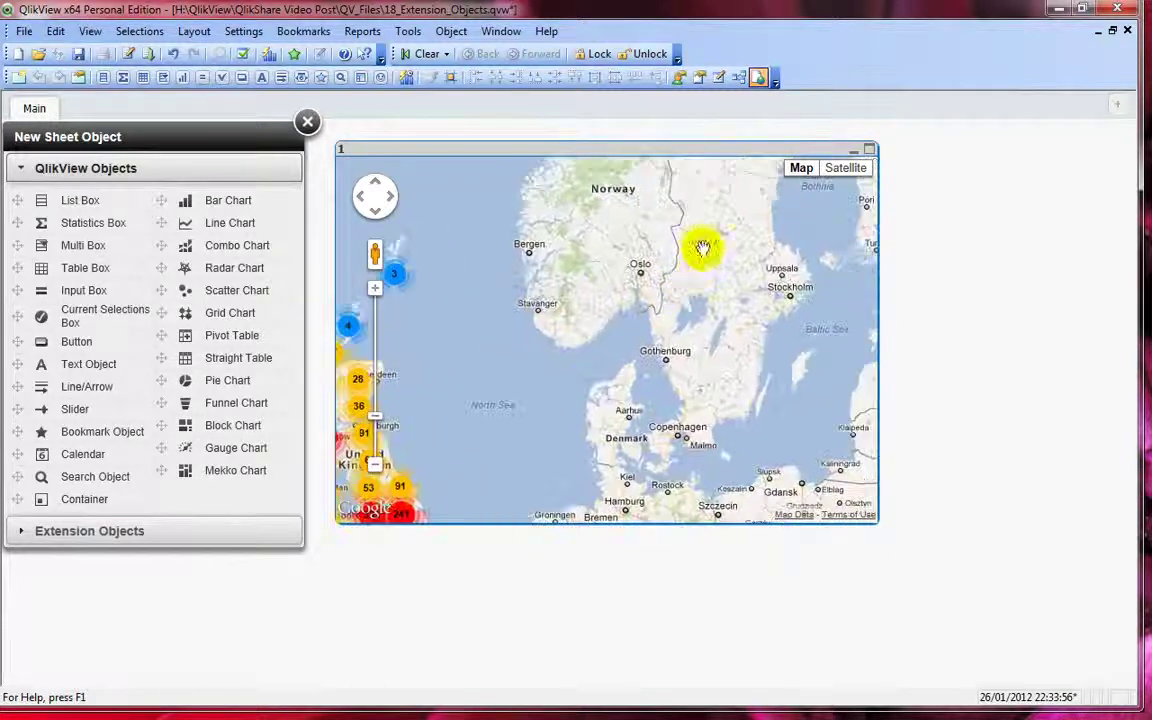
{"action": "left_click_drag", "start_coordinate": [704, 244], "coordinate": [693, 405]}
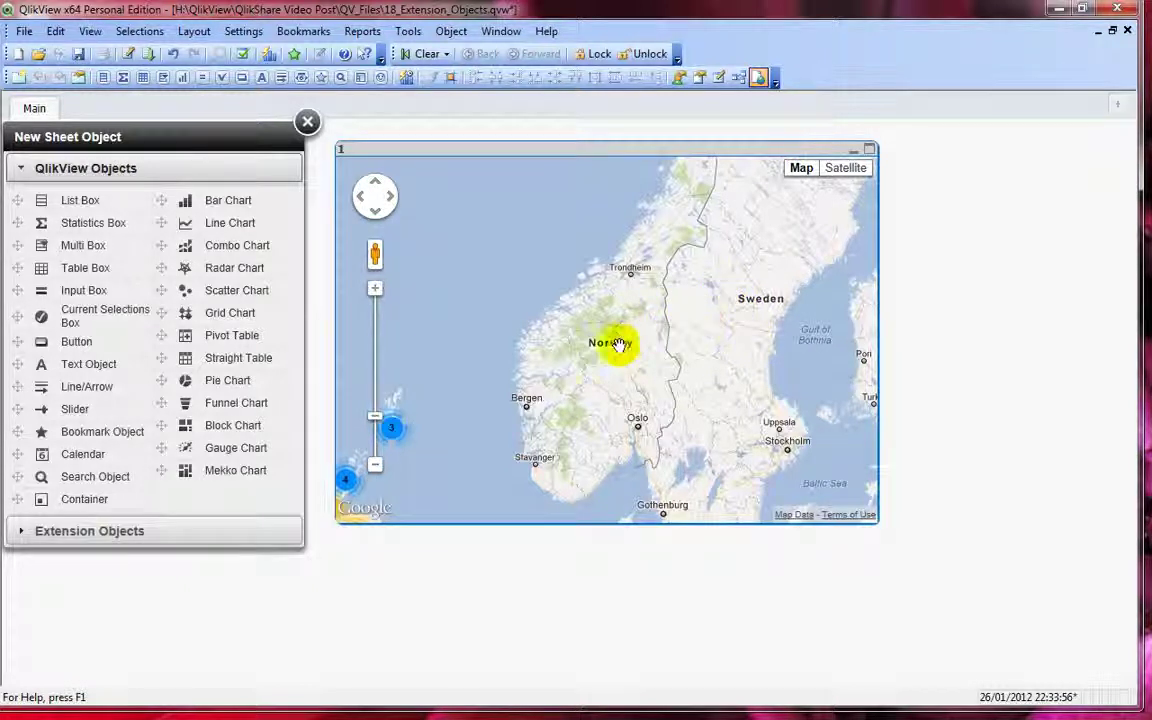
{"action": "left_click_drag", "start_coordinate": [609, 350], "coordinate": [821, 173]}
{"action": "left_click_drag", "start_coordinate": [722, 400], "coordinate": [743, 273]}
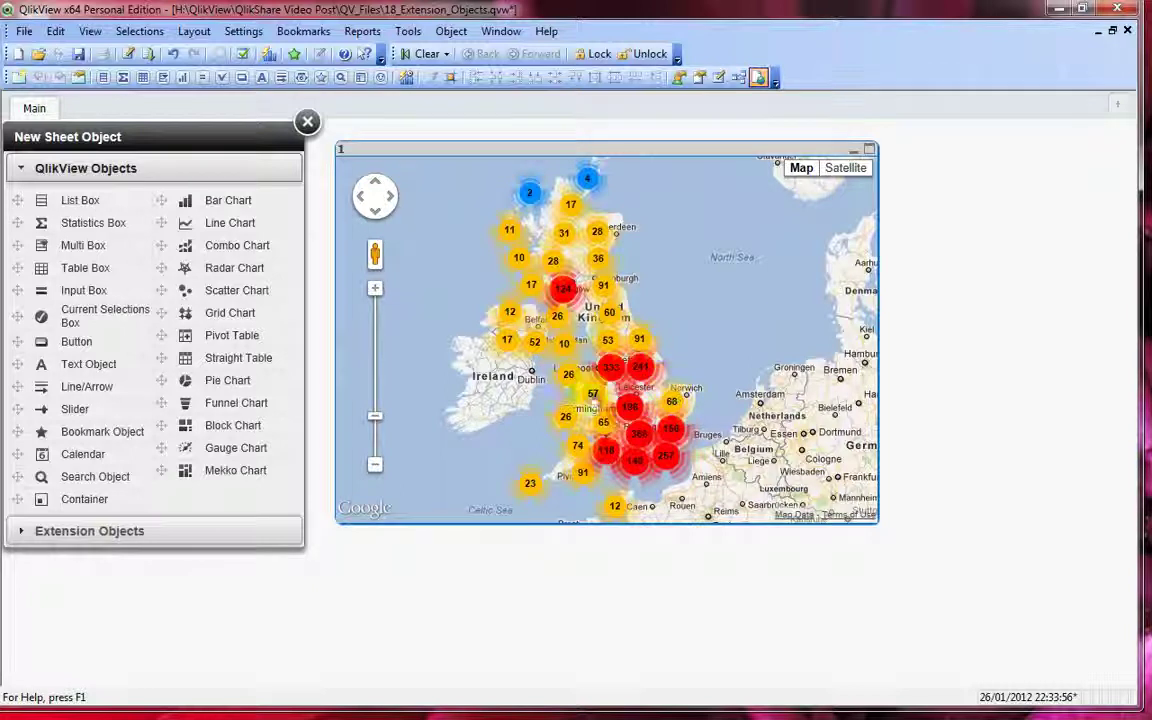
- Zoom through the English clusters into the Midlands until individual markers appear near Coventry
{"action": "left_click", "coordinate": [630, 418]}
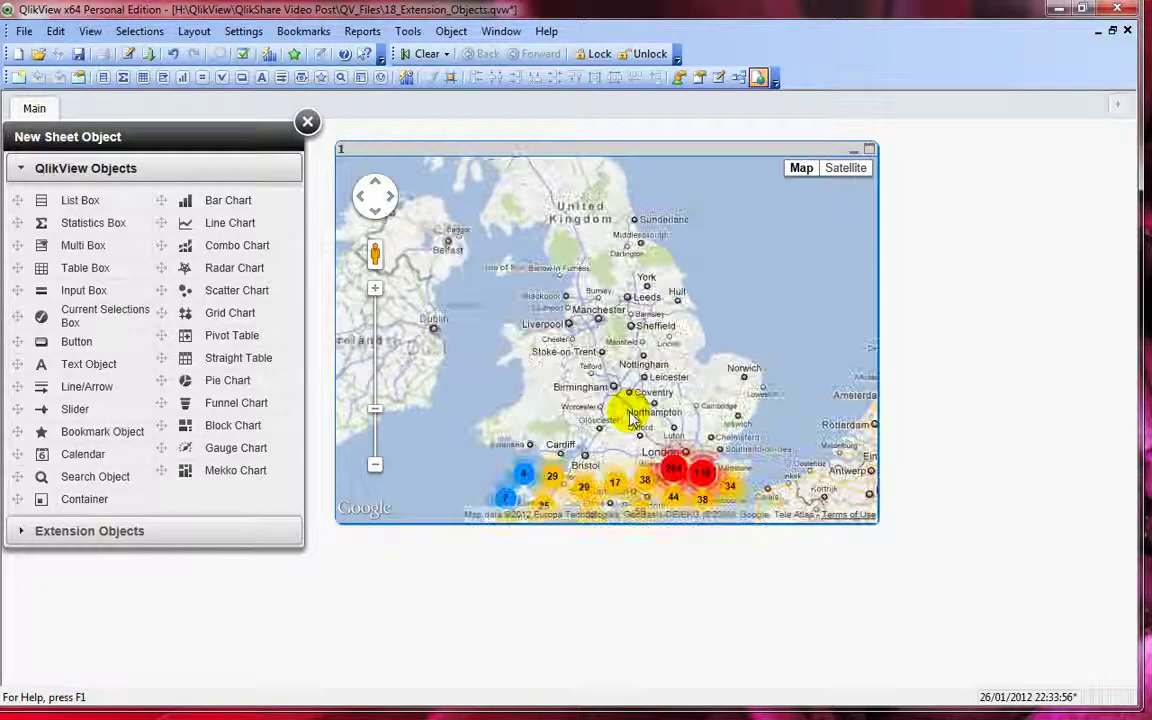
{"action": "left_click", "coordinate": [630, 418]}
{"action": "double_click", "coordinate": [630, 418]}
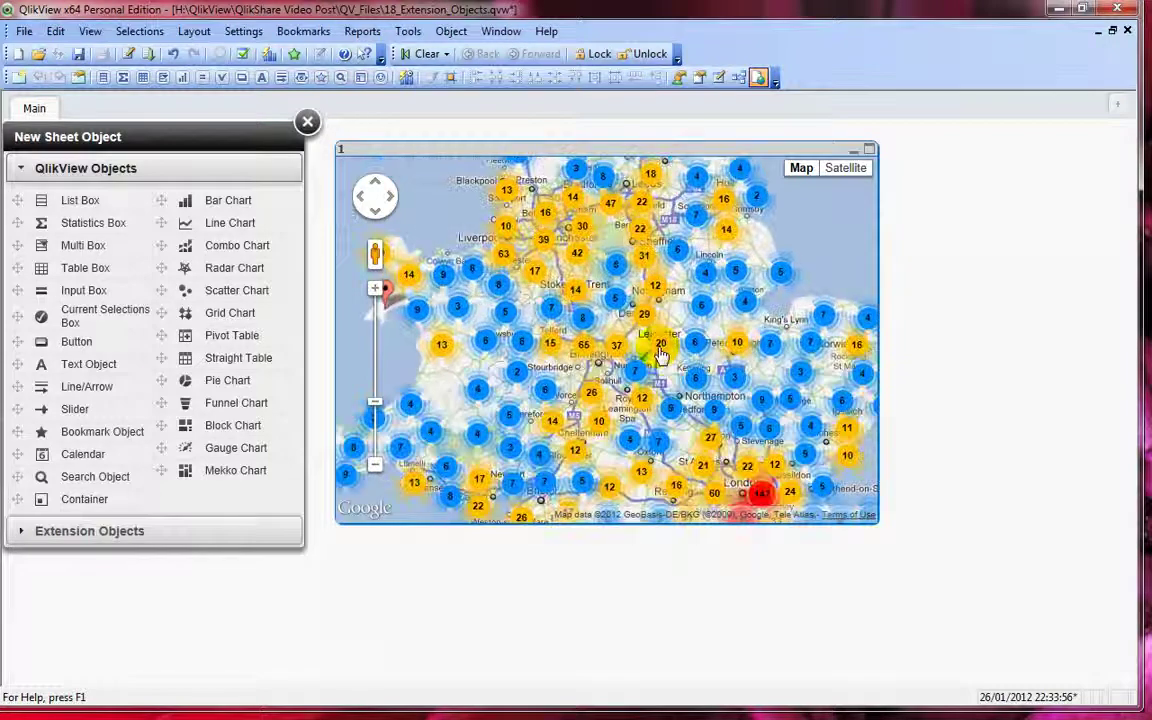
{"action": "left_click", "coordinate": [659, 348]}
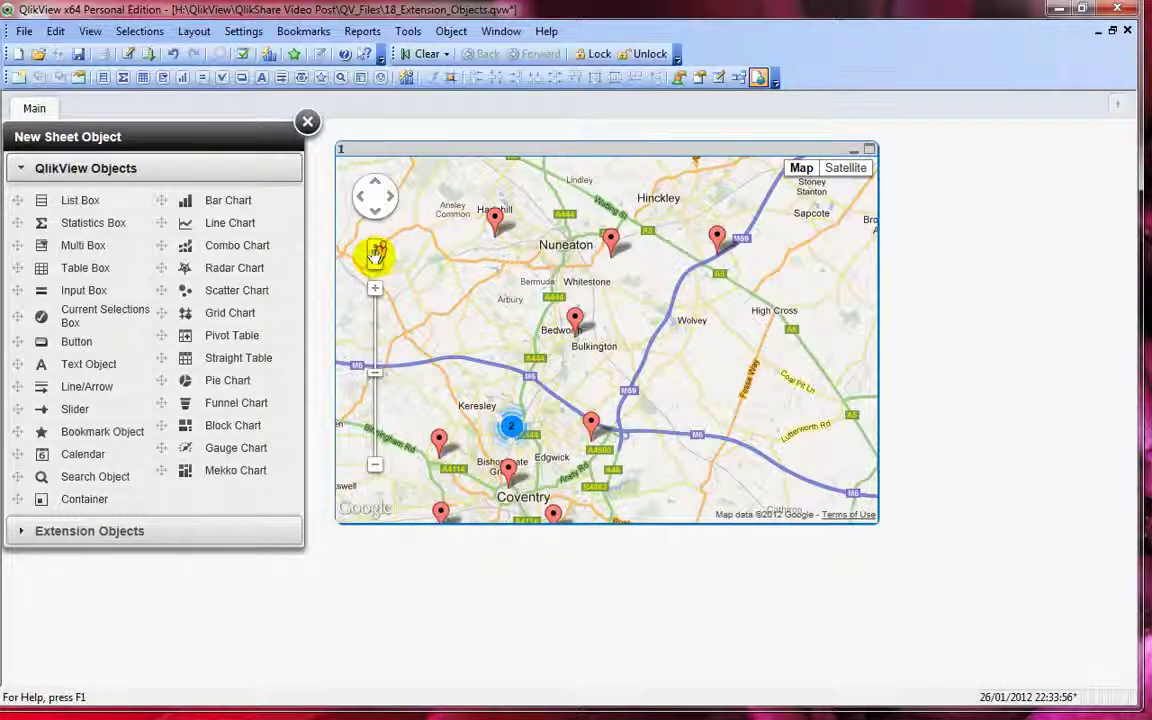
- Explore Street View along Bucks Hill near Nuneaton, then return to the road map
{"action": "left_click_drag", "start_coordinate": [376, 255], "coordinate": [485, 225]}
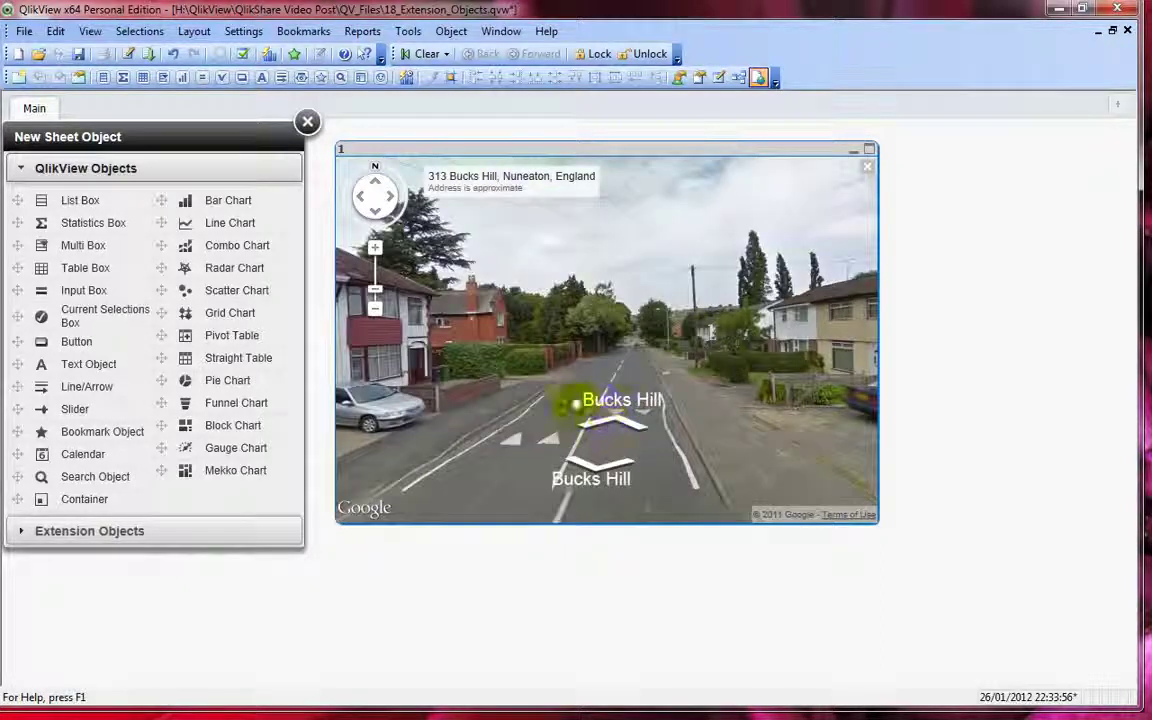
{"action": "left_click_drag", "start_coordinate": [630, 375], "coordinate": [740, 301]}
{"action": "left_click", "coordinate": [730, 432]}
{"action": "left_click", "coordinate": [819, 392]}
{"action": "left_click", "coordinate": [569, 346]}
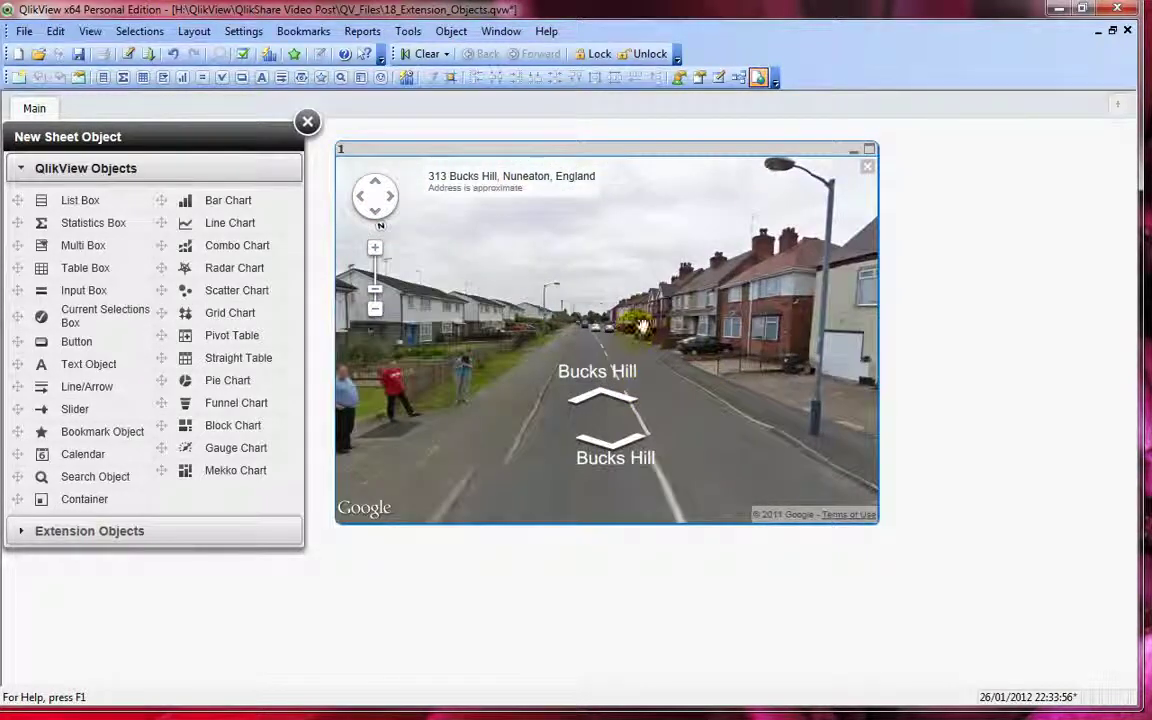
{"action": "left_click", "coordinate": [866, 168]}
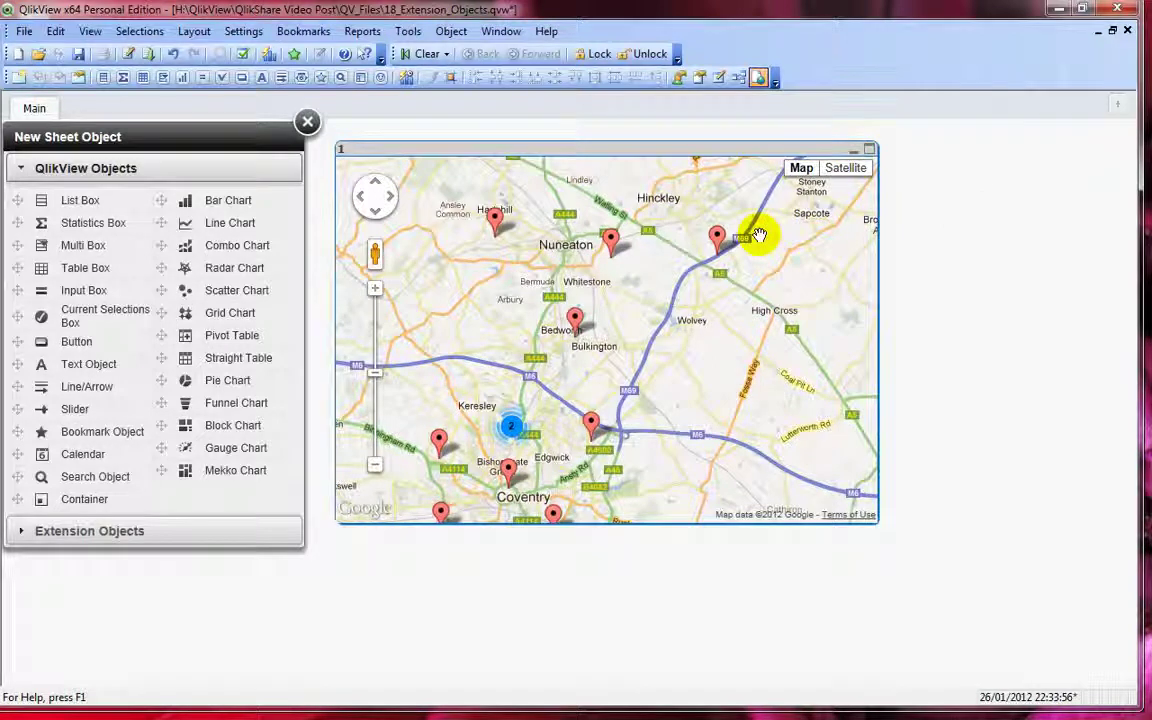
- Place a VideoPlayer extension object over the map, play its sample video and enlarge it
{"action": "left_click", "coordinate": [160, 530]}
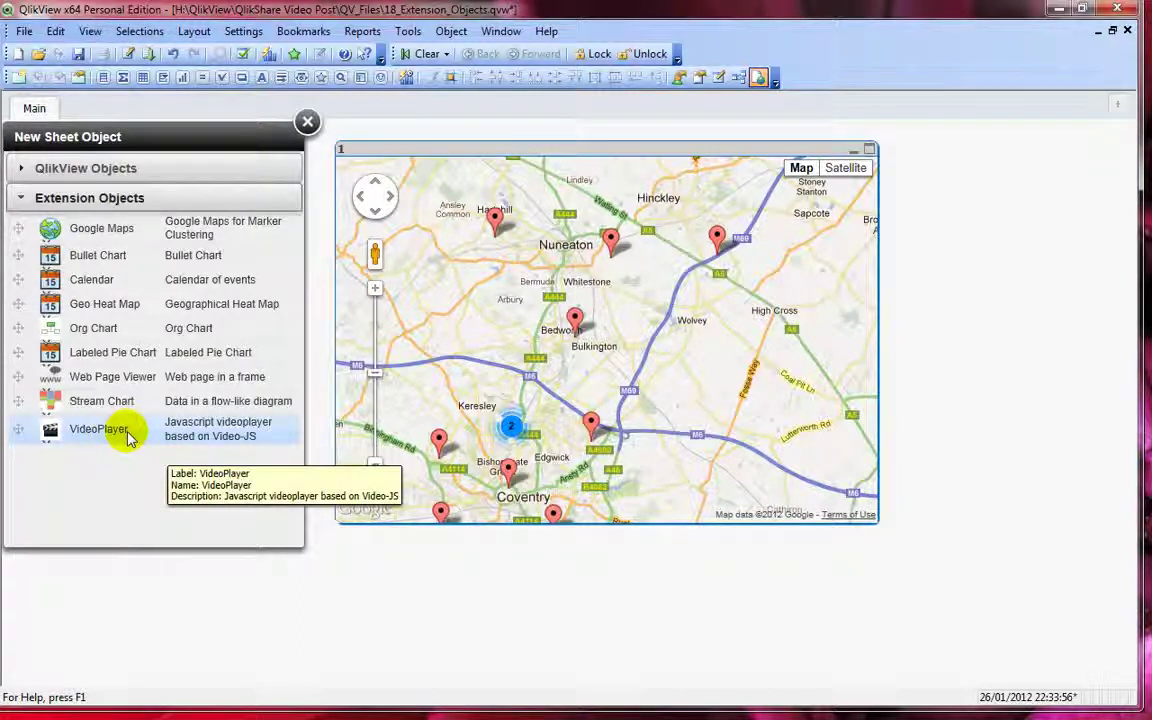
{"action": "left_click_drag", "start_coordinate": [110, 437], "coordinate": [450, 577]}
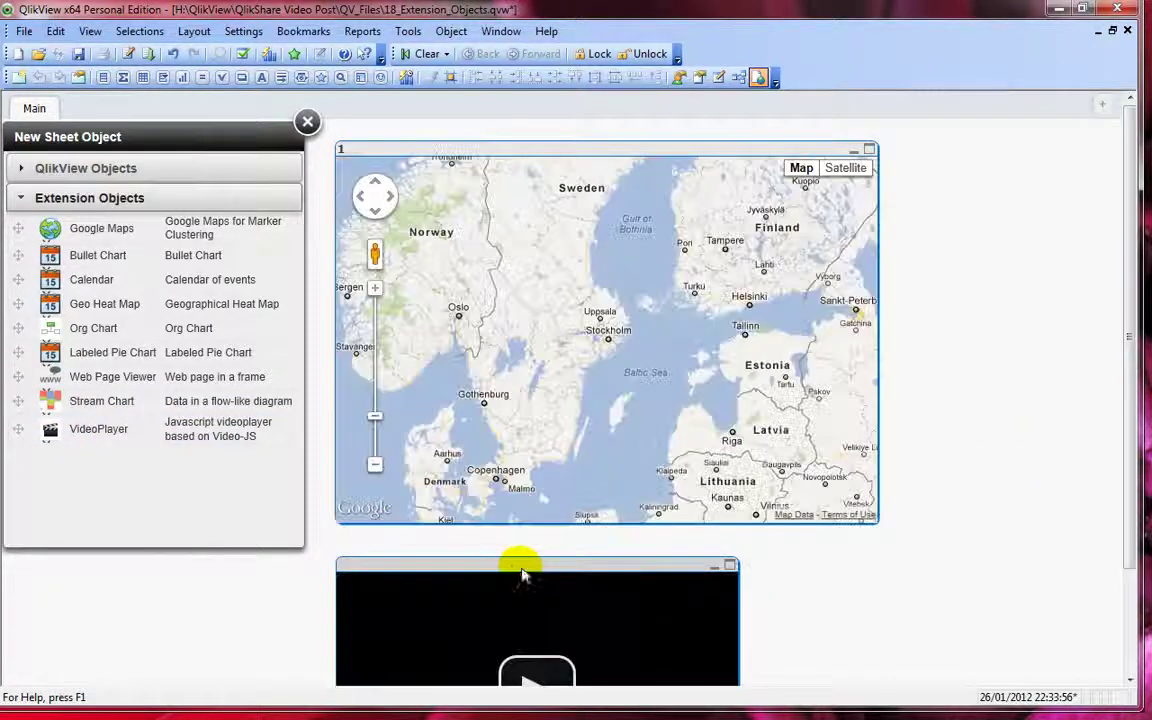
{"action": "left_click_drag", "start_coordinate": [535, 550], "coordinate": [661, 314]}
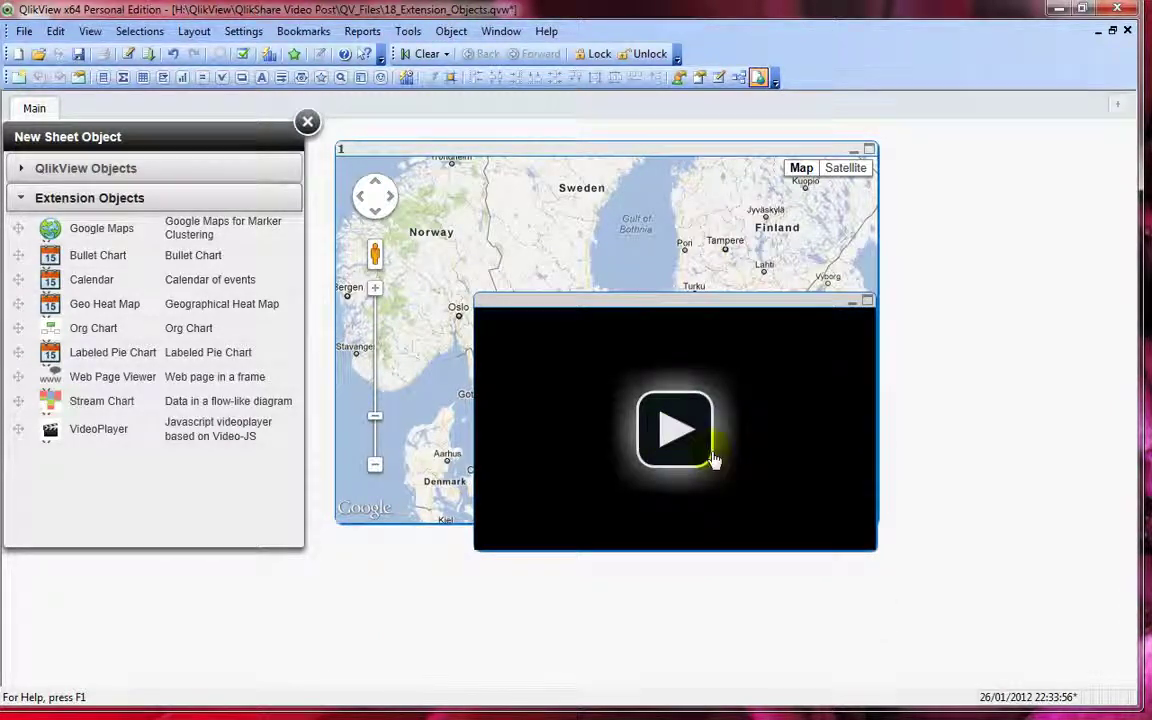
{"action": "left_click", "coordinate": [676, 420]}
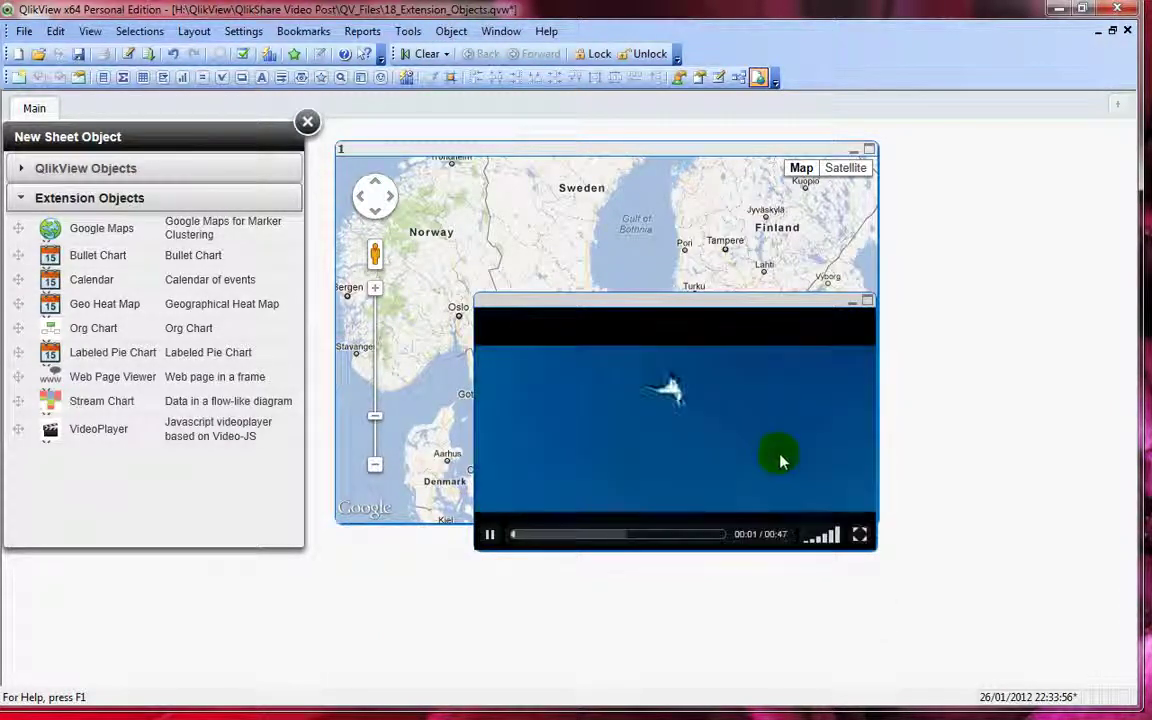
{"action": "left_click_drag", "start_coordinate": [875, 548], "coordinate": [940, 520]}
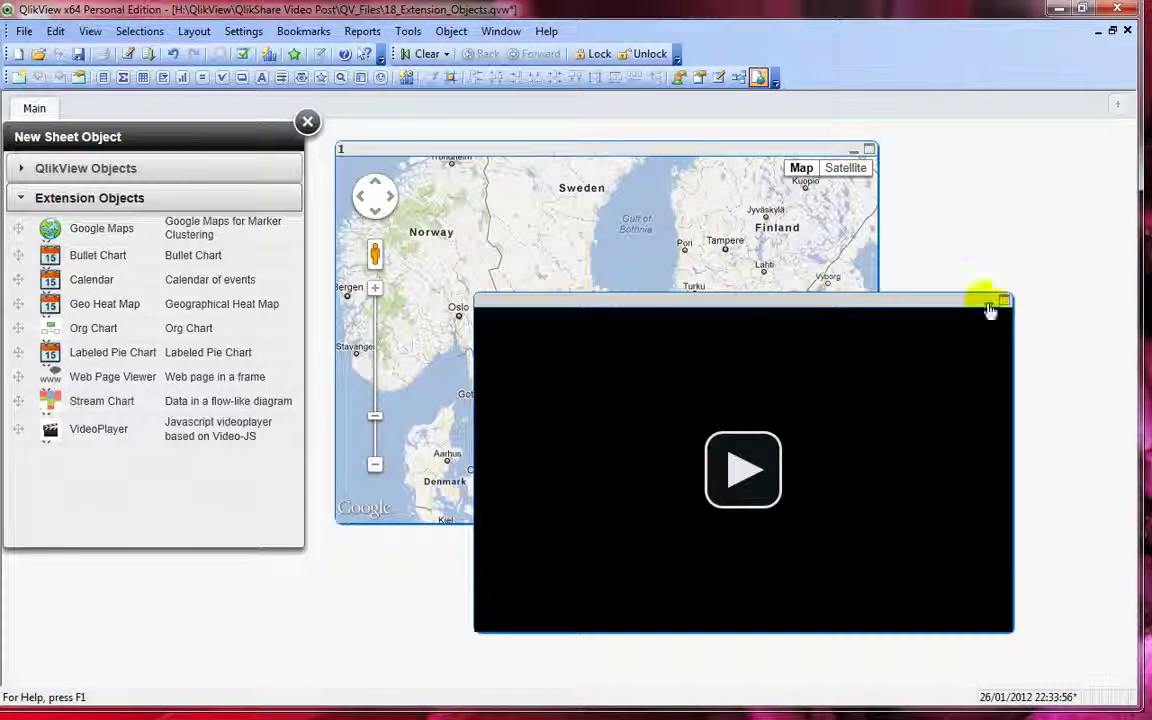
- Remove the VideoPlayer object from the sheet, confirming the deletion
{"action": "right_click", "coordinate": [913, 303]}
{"action": "left_click", "coordinate": [968, 417]}
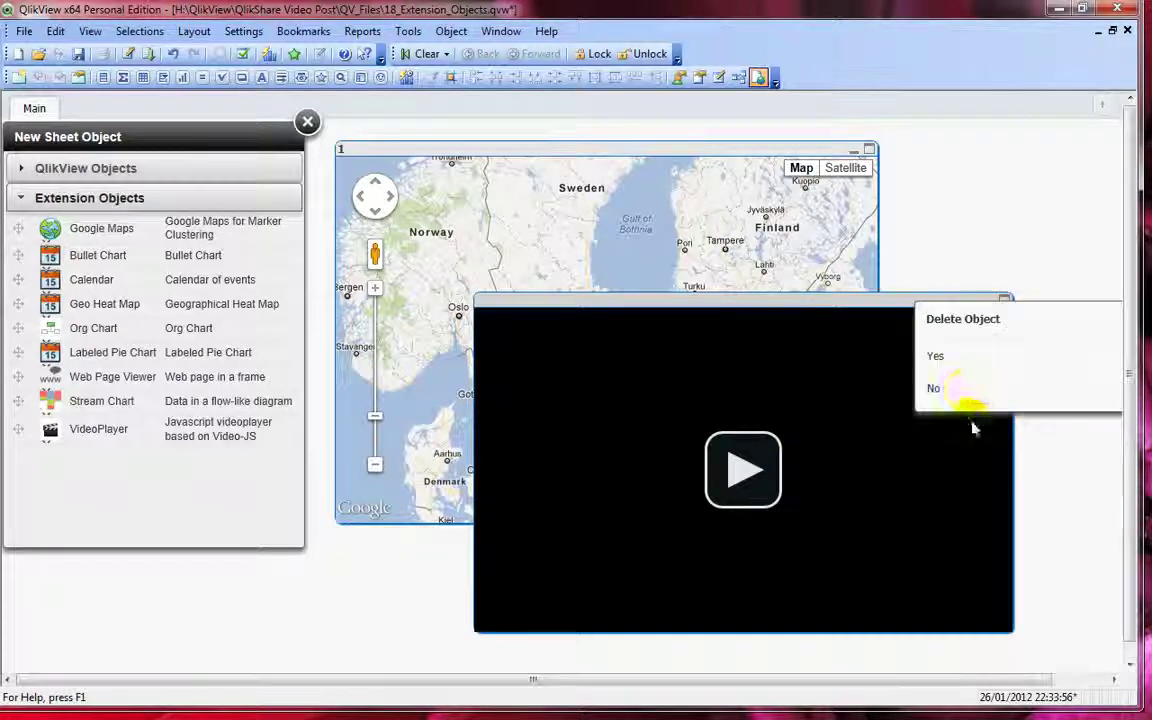
{"action": "left_click", "coordinate": [958, 357]}
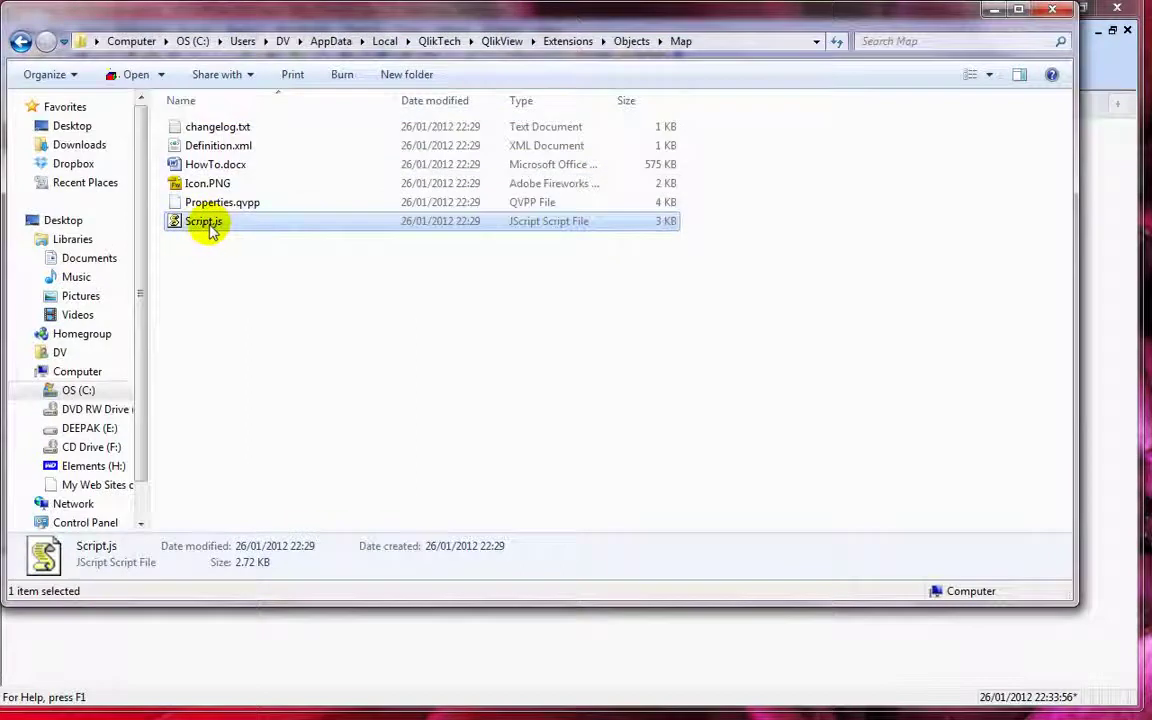
- Open Script.js in Notepad, enlarge its window and scroll to the map settings
{"action": "right_click", "coordinate": [205, 224]}
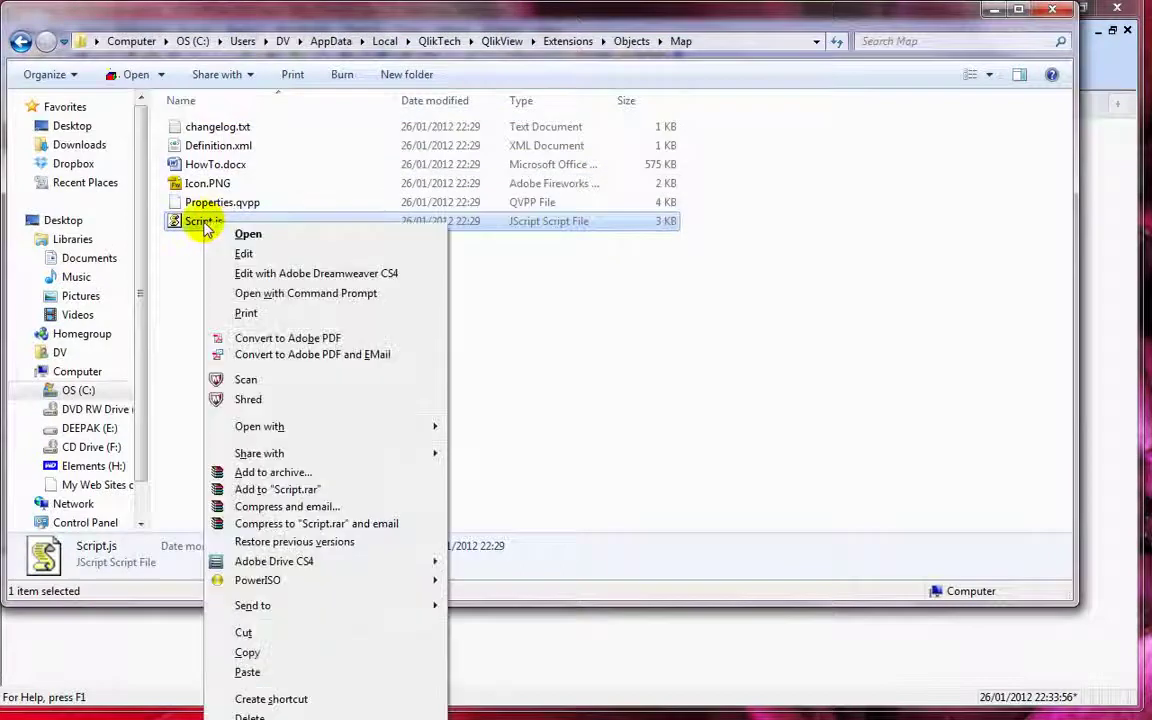
{"action": "left_click", "coordinate": [244, 253]}
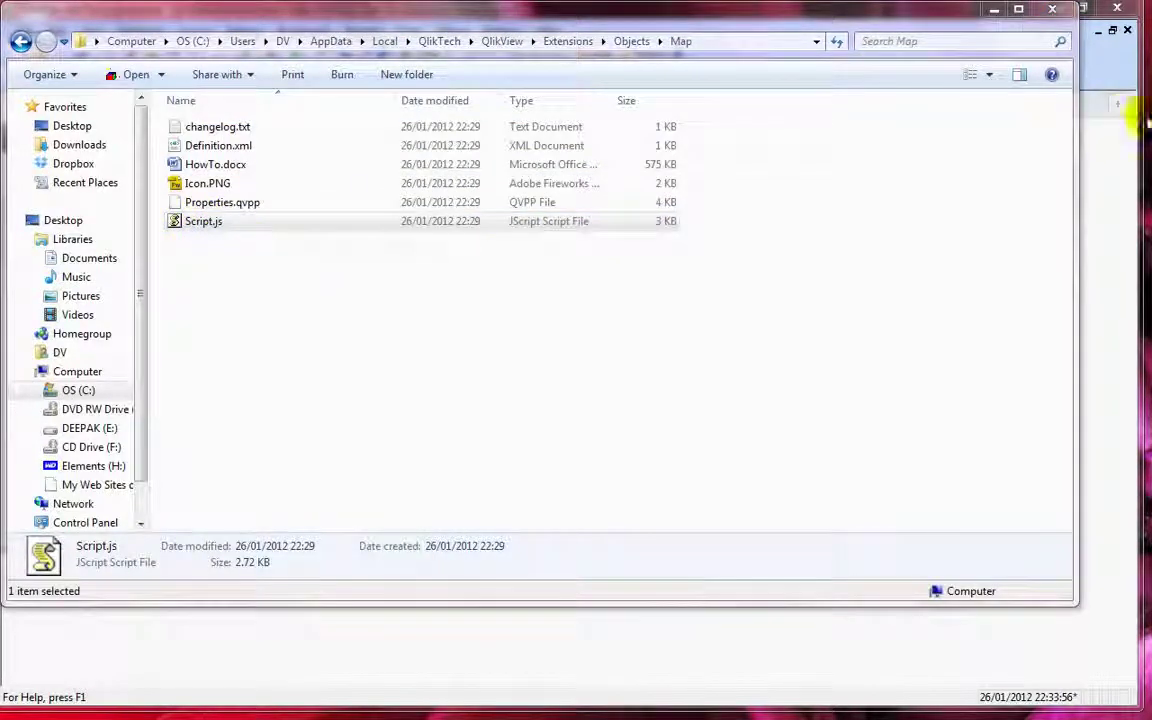
{"action": "left_click_drag", "start_coordinate": [463, 78], "coordinate": [327, 68]}
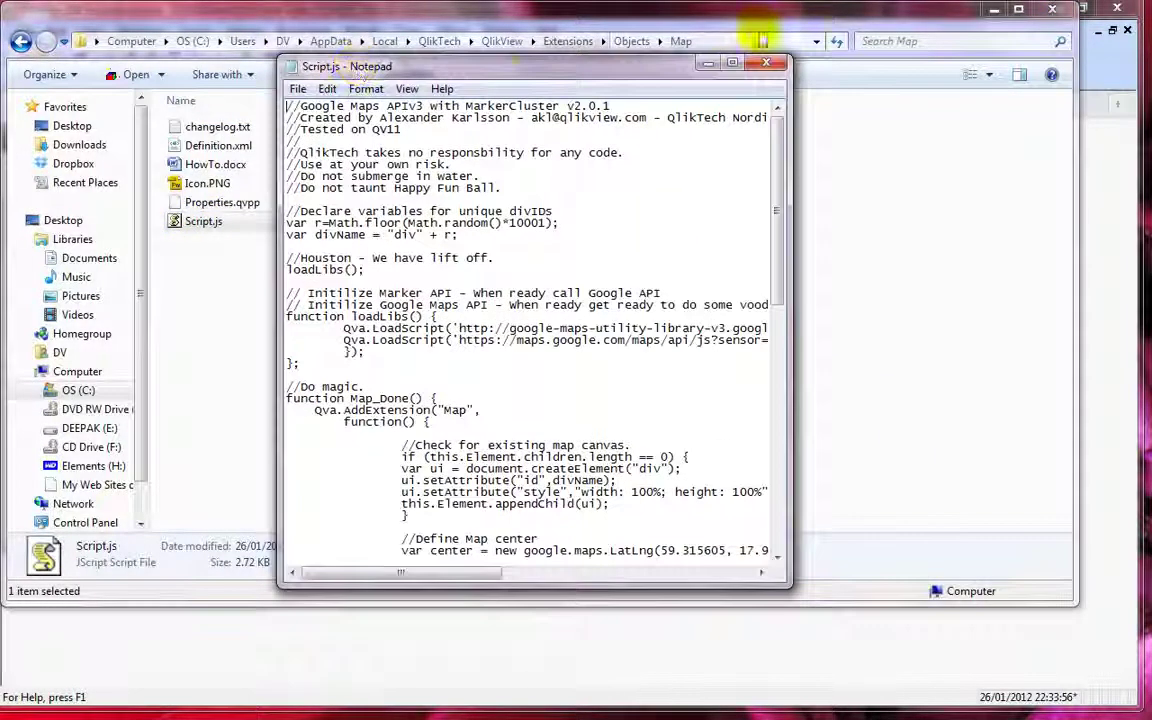
{"action": "left_click_drag", "start_coordinate": [510, 68], "coordinate": [363, 32]}
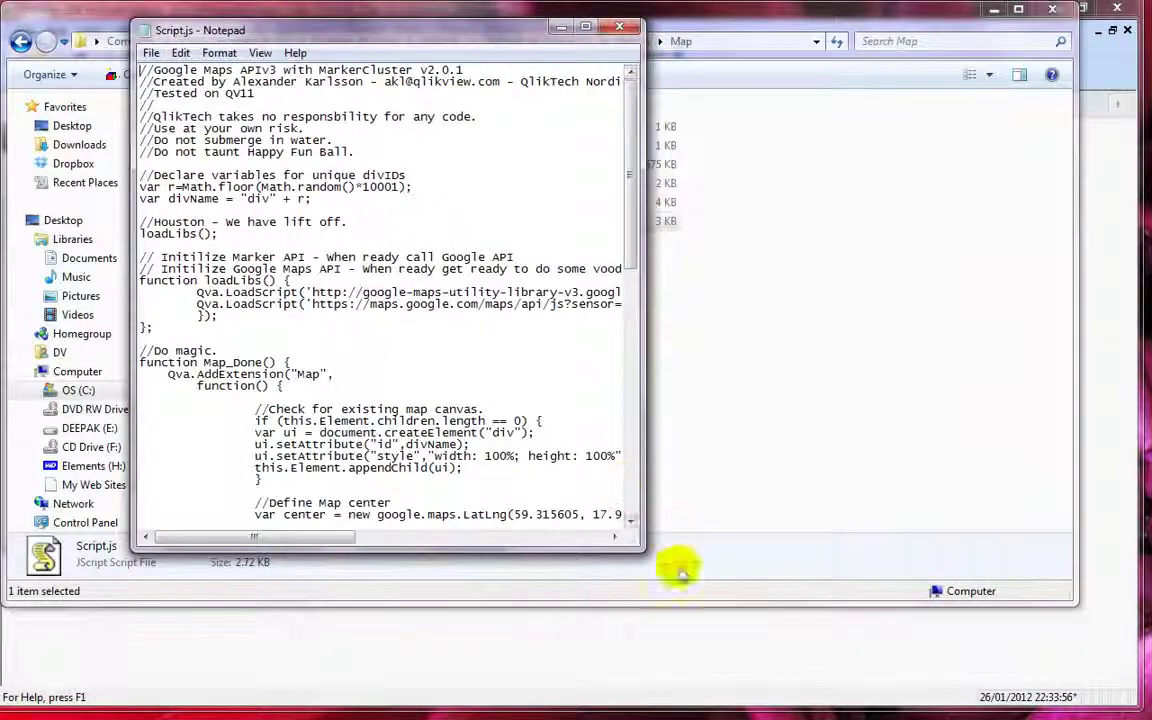
{"action": "left_click_drag", "start_coordinate": [632, 535], "coordinate": [983, 632]}
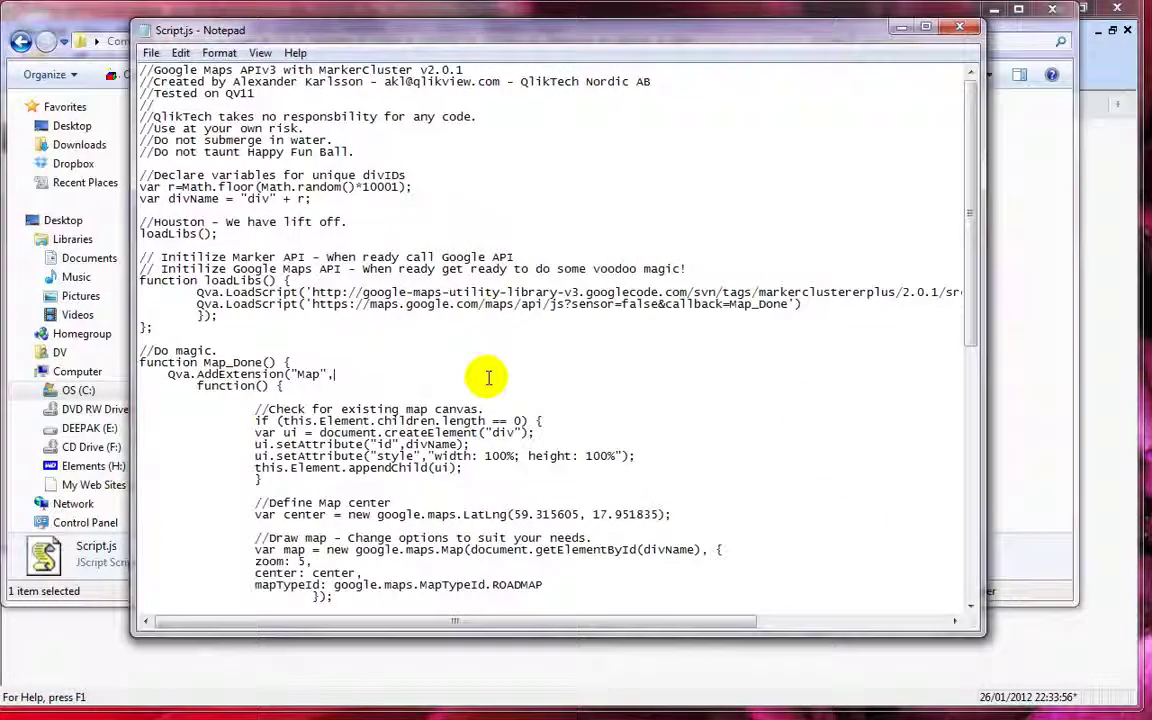
{"action": "scroll", "coordinate": [437, 290], "scroll_direction": "down", "scroll_amount": 5}
{"action": "scroll", "coordinate": [437, 290], "scroll_direction": "down", "scroll_amount": 3}
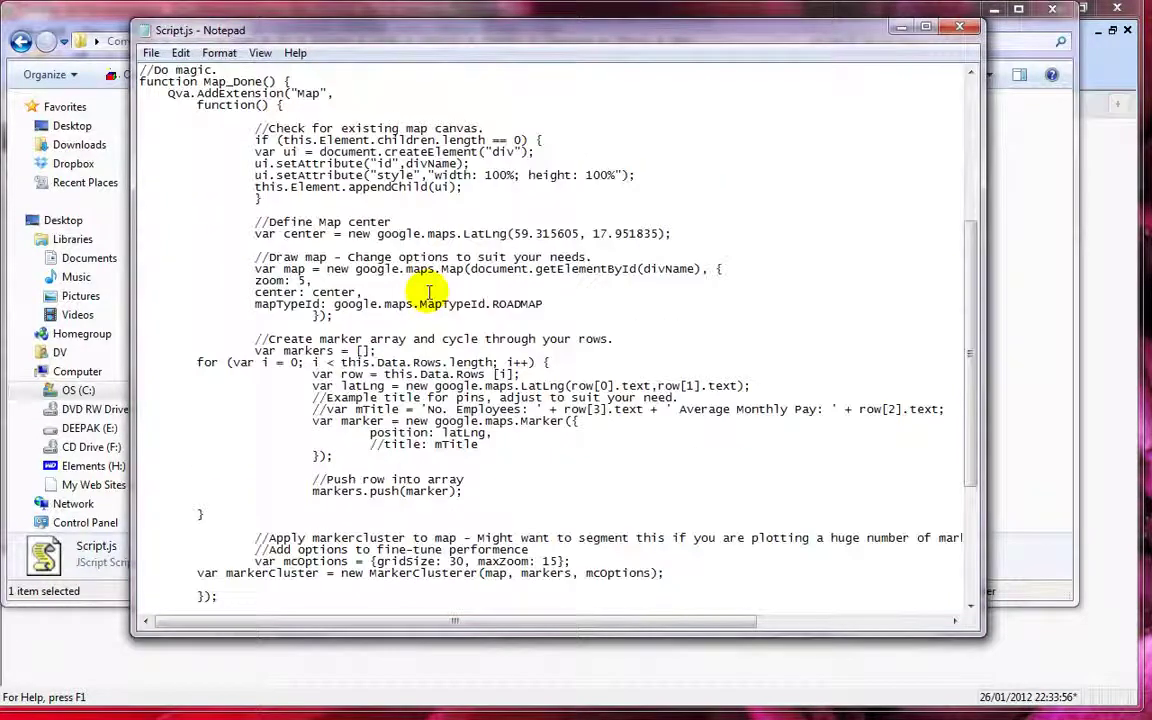
{"action": "scroll", "coordinate": [428, 291], "scroll_direction": "down", "scroll_amount": 3}
{"action": "scroll", "coordinate": [436, 296], "scroll_direction": "down", "scroll_amount": 3}
{"action": "scroll", "coordinate": [470, 365], "scroll_direction": "up", "scroll_amount": 8}
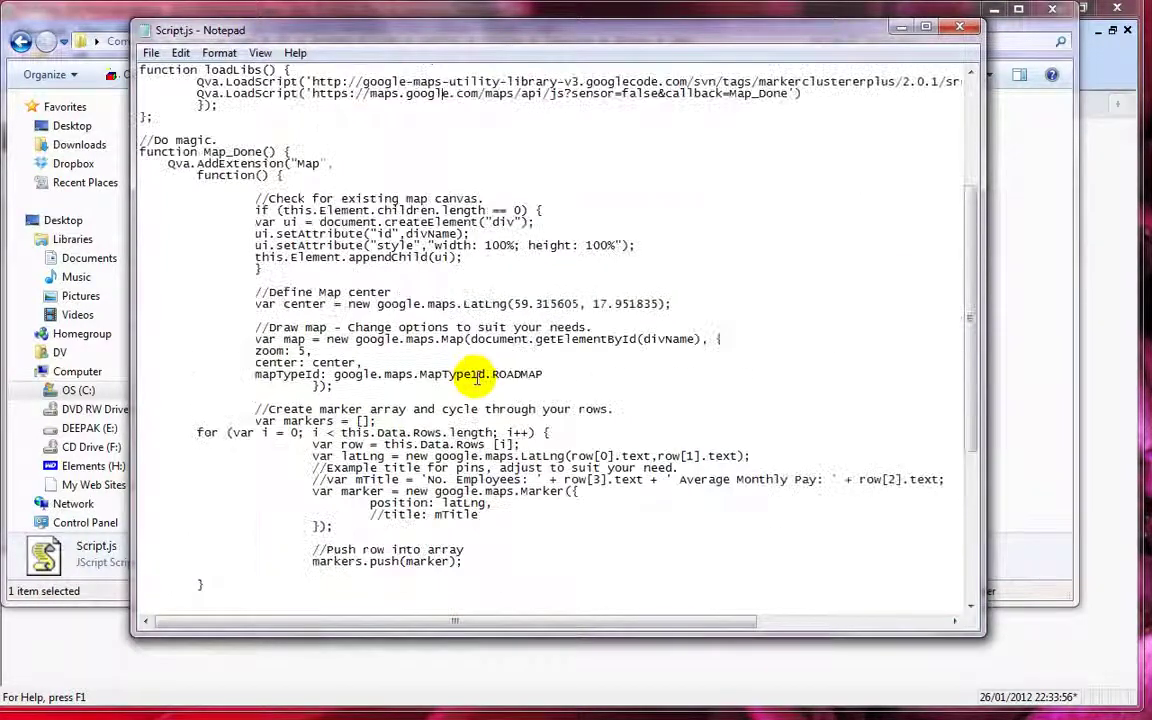
- Edit the script's map centre to LatLng(51.315605, 0) and its zoom to 6
{"action": "left_click_drag", "start_coordinate": [513, 304], "coordinate": [584, 310]}
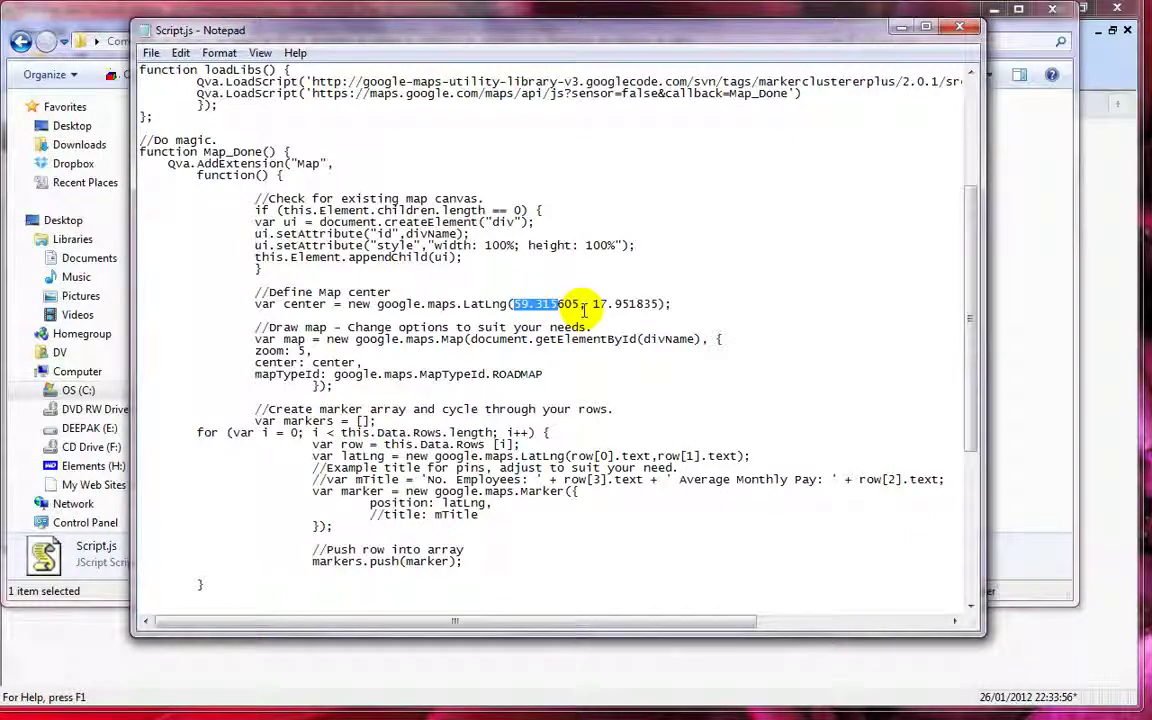
{"action": "left_click_drag", "start_coordinate": [584, 310], "coordinate": [520, 308]}
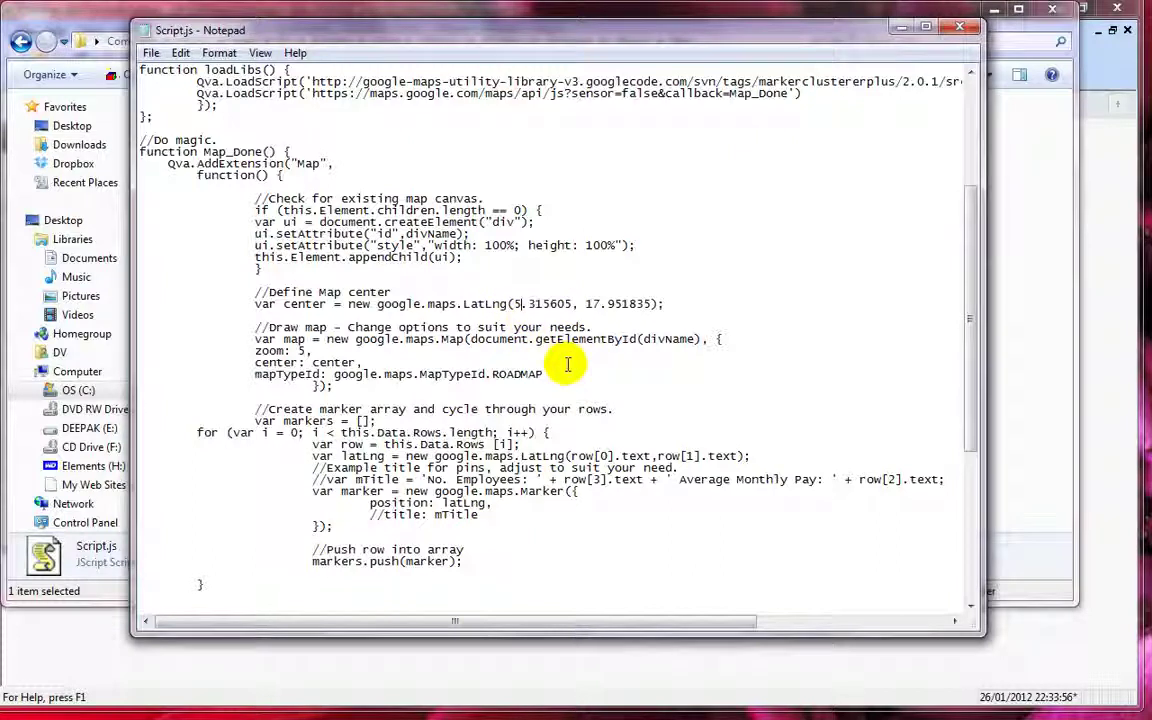
{"action": "key", "text": "Delete"}
{"action": "type", "text": "1"}
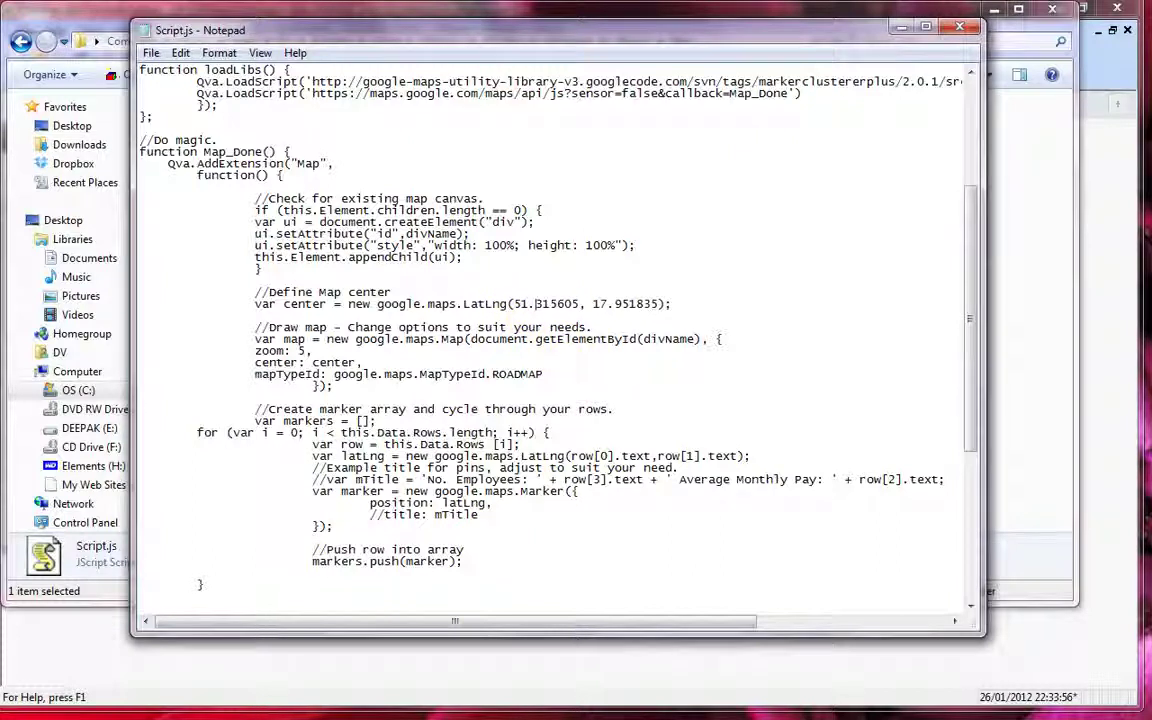
{"action": "mouse_move", "coordinate": [592, 303]}
{"action": "left_mouse_down"}
{"action": "mouse_move", "coordinate": [668, 300]}
{"action": "mouse_move", "coordinate": [592, 305]}
{"action": "left_mouse_up"}
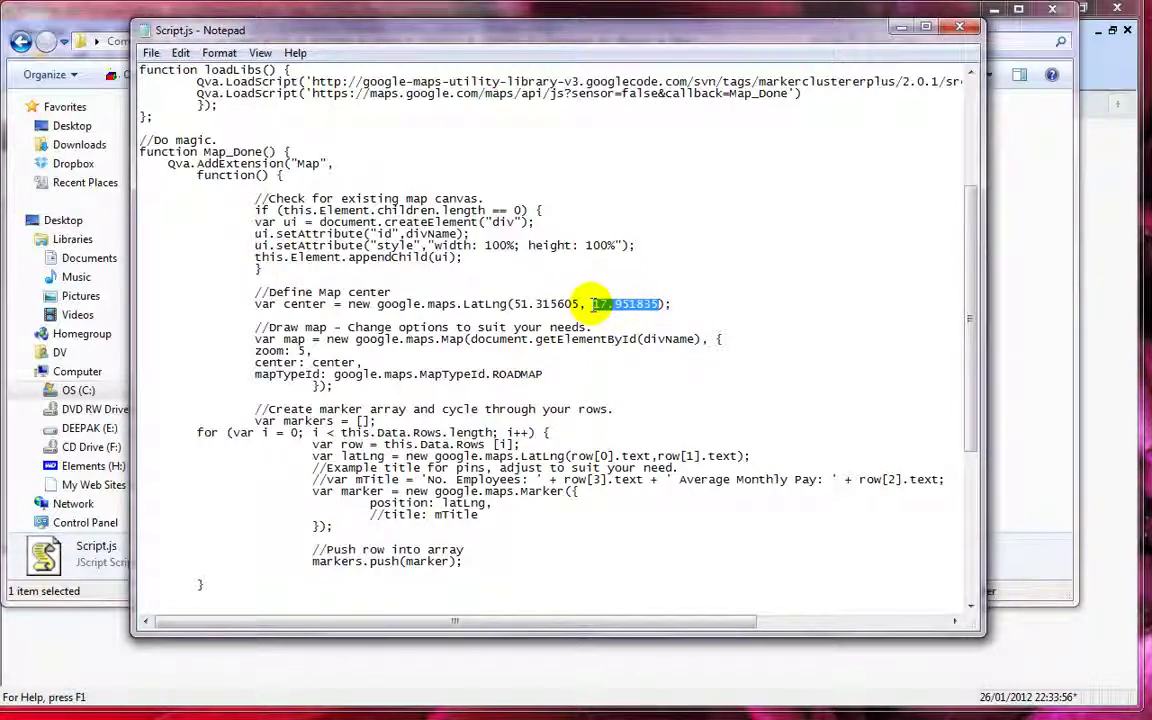
{"action": "type", "text": "0"}
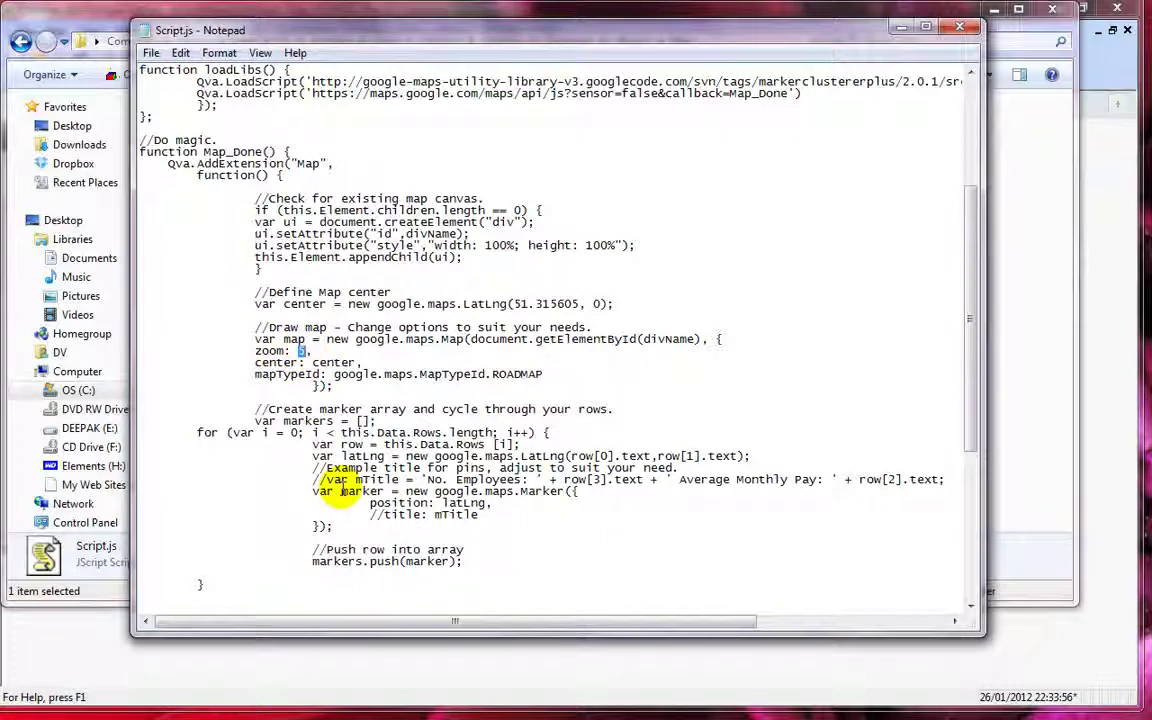
{"action": "type", "text": "6"}
- Save Script.js and close Notepad
{"action": "left_click", "coordinate": [150, 53]}
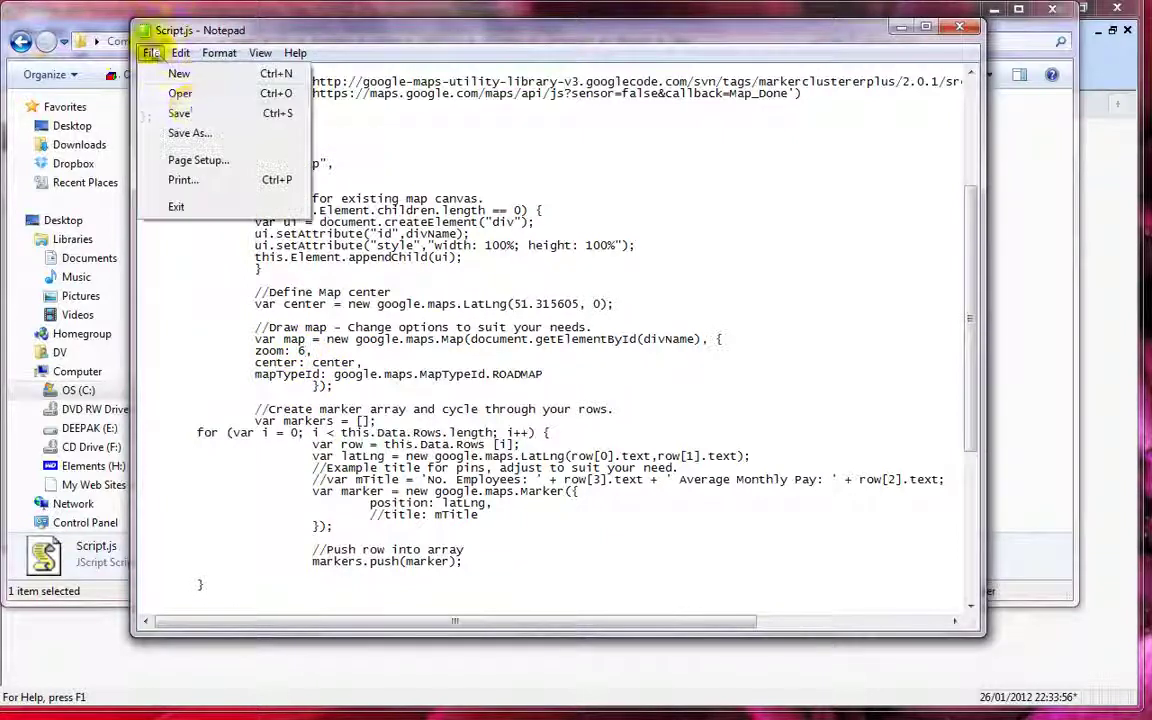
{"action": "left_click", "coordinate": [180, 113]}
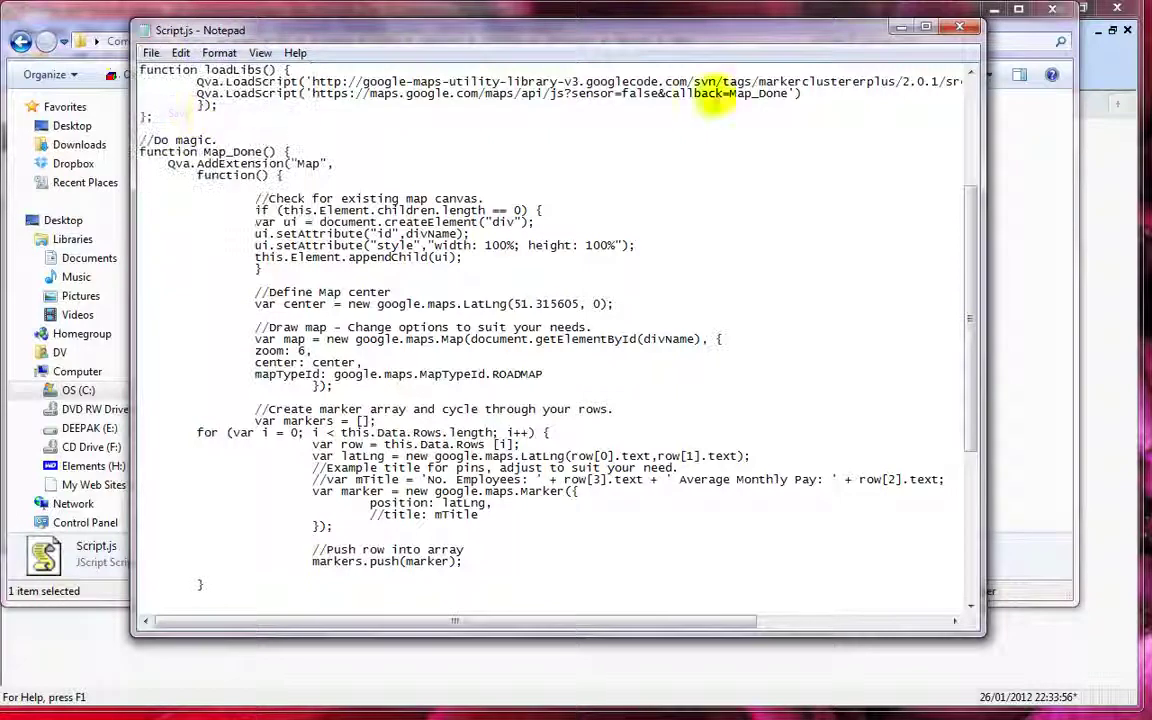
{"action": "left_click", "coordinate": [955, 33]}
- Back in QlikView, select the Google Maps object and reload it with F5
{"action": "left_click", "coordinate": [995, 12]}
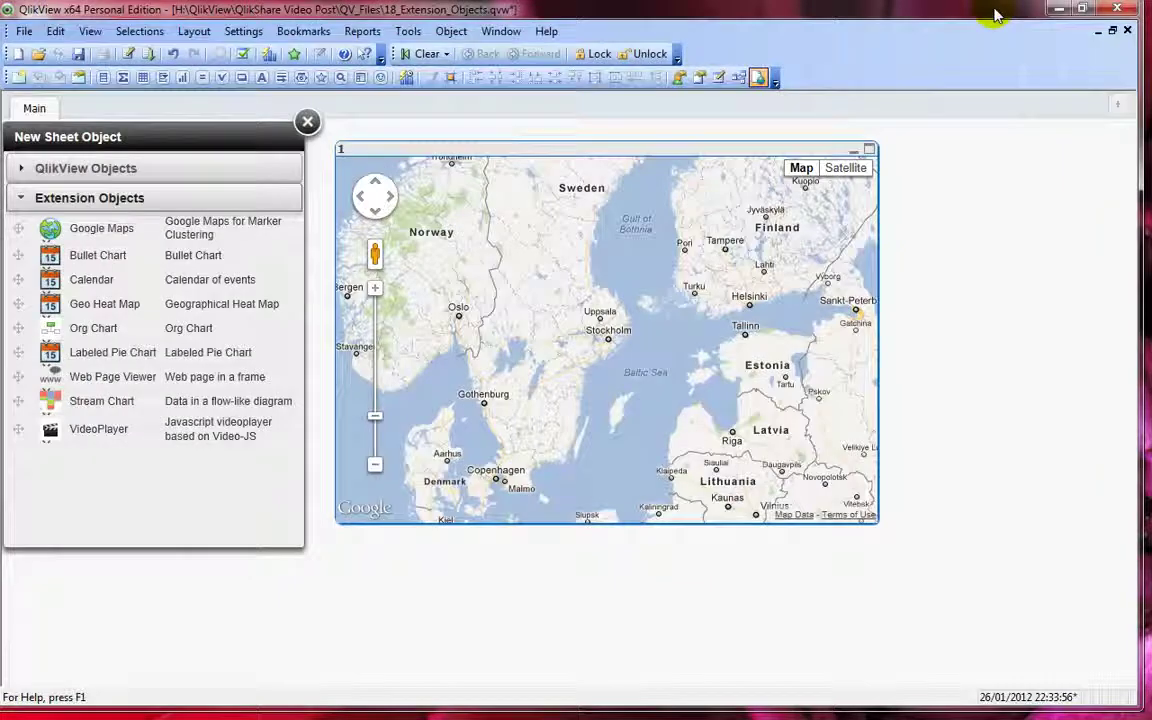
{"action": "left_click", "coordinate": [672, 163]}
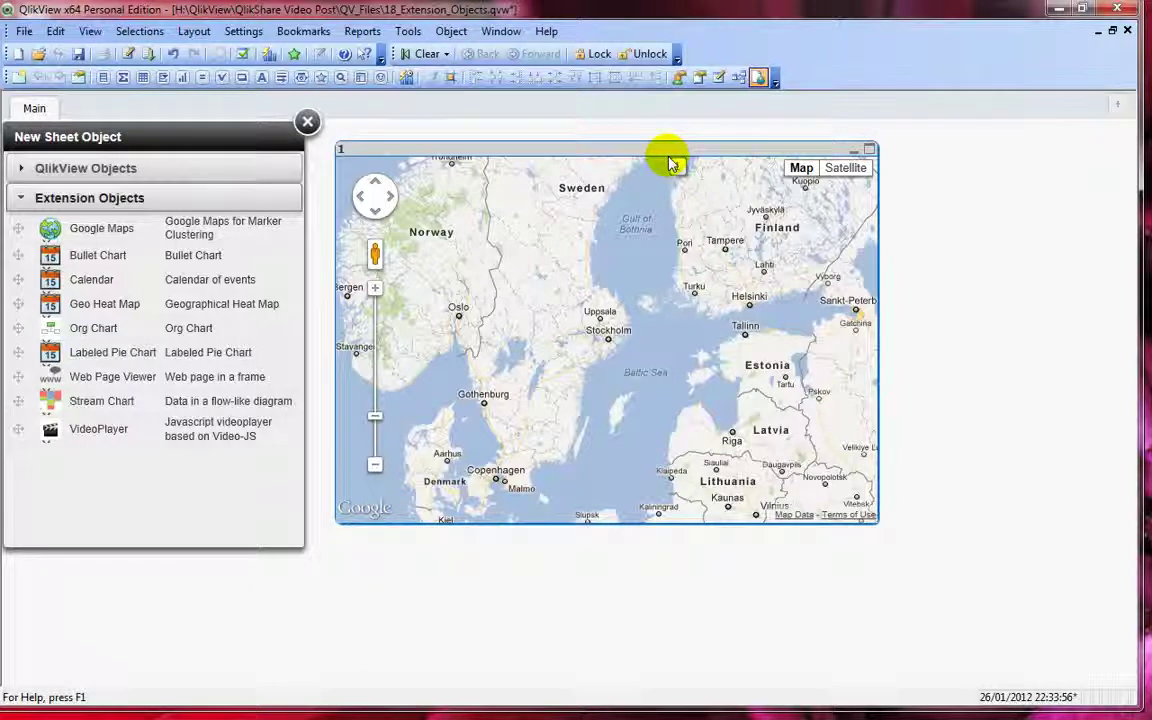
{"action": "key", "text": "F5"}
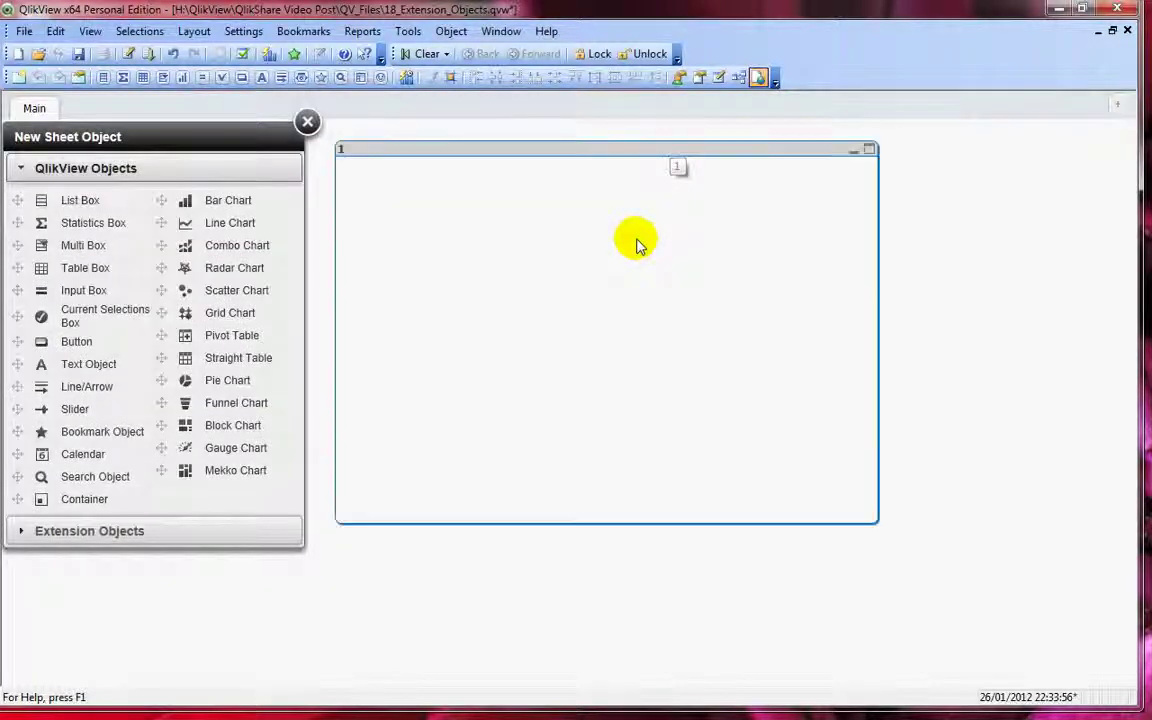